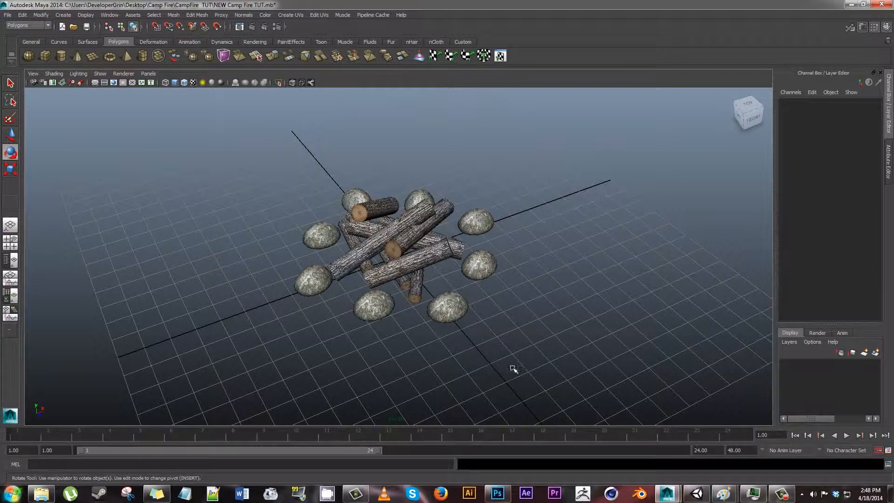
Compare the front stone with and without smooth mesh preview, and leave its preview turned off
click(468, 315)
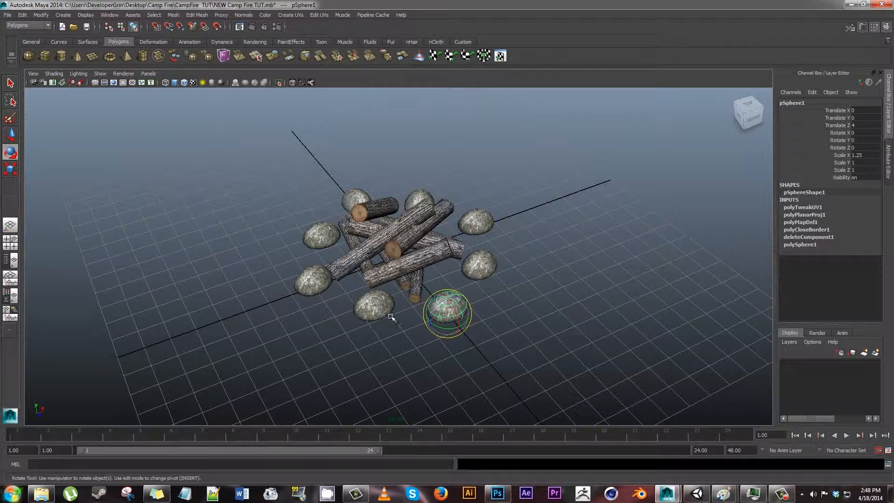
key(1)
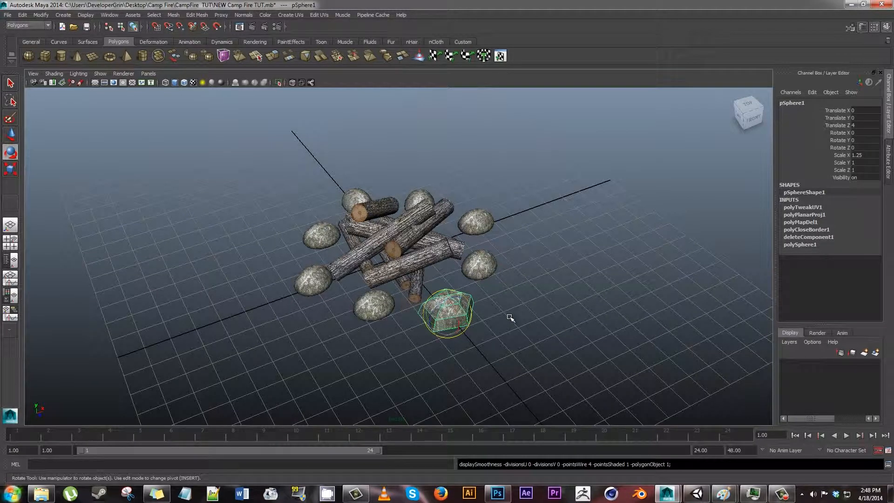
key(3)
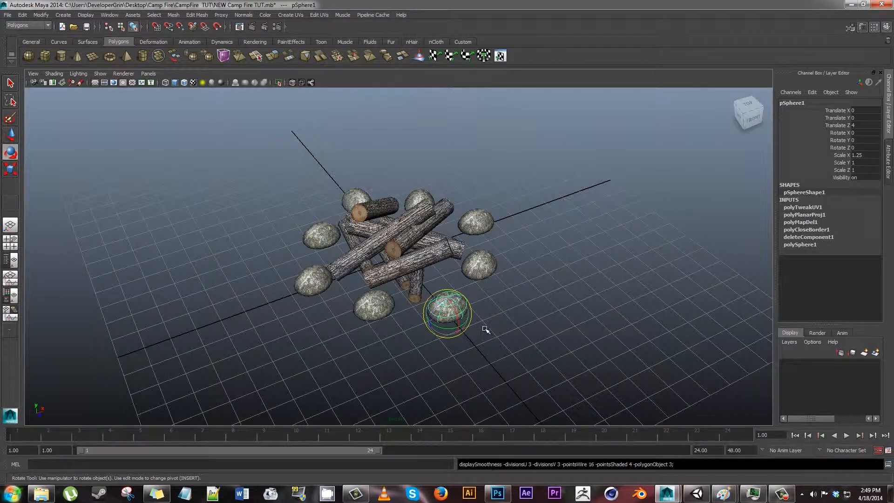
key(1)
click(526, 309)
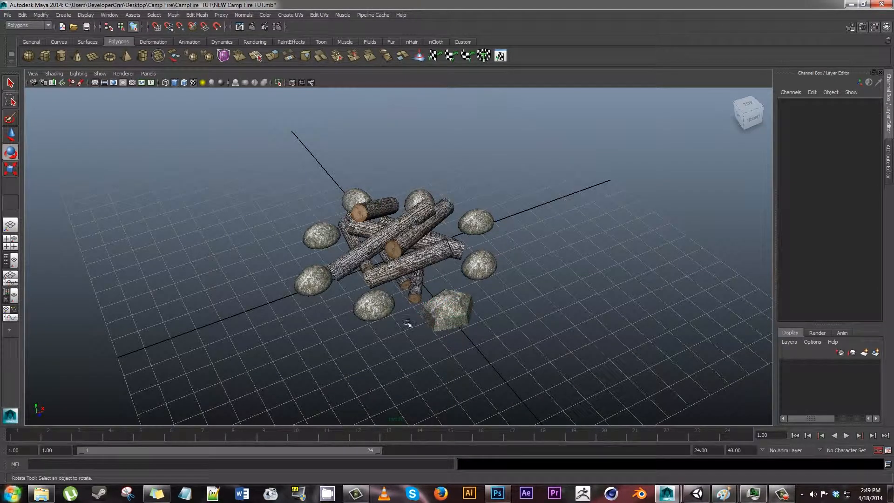
Turn off the smooth mesh preview on the other seven stones around the log pile
alt+drag(507, 314, 558, 326)
click(500, 296)
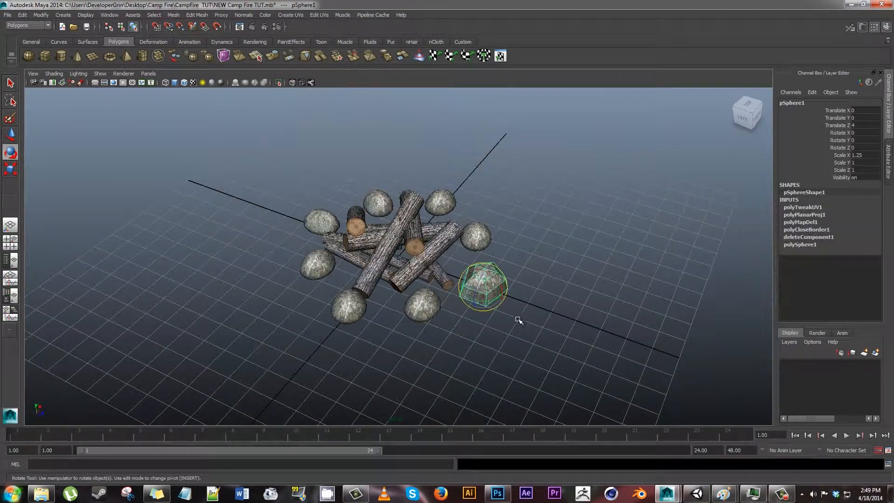
click(417, 312)
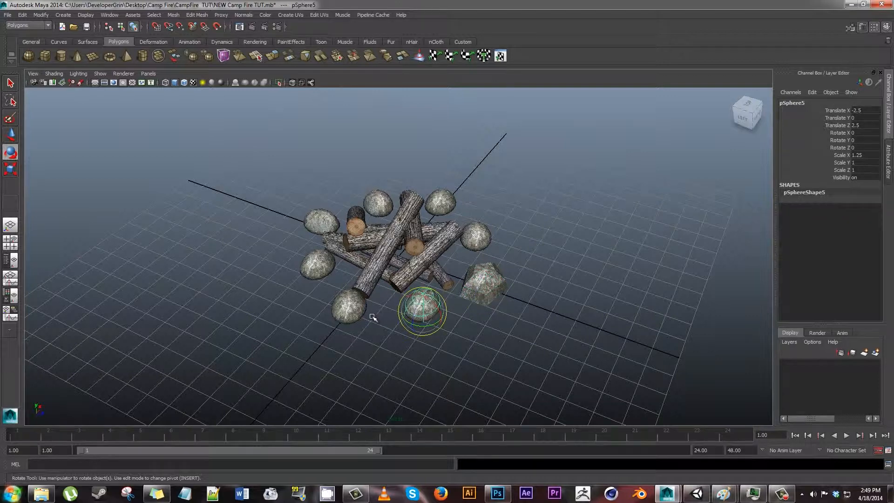
shift+click(345, 302)
shift+click(314, 256)
shift+click(318, 227)
shift+click(377, 203)
shift+click(440, 201)
shift+click(475, 236)
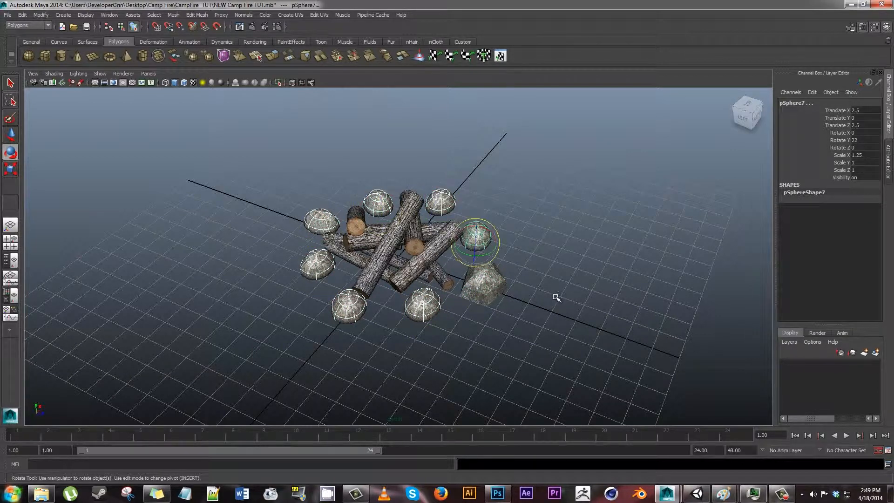
key(1)
click(558, 301)
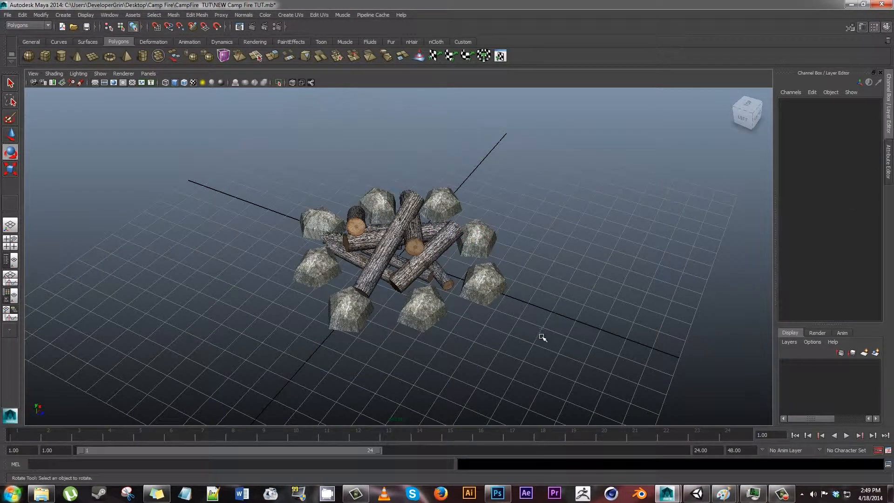
Apply the Smooth operation to all eight stones around the logs to add real polygons
click(496, 286)
shift+click(411, 313)
shift+click(355, 318)
shift+click(318, 269)
shift+click(319, 229)
shift+click(378, 201)
shift+click(440, 201)
shift+click(475, 238)
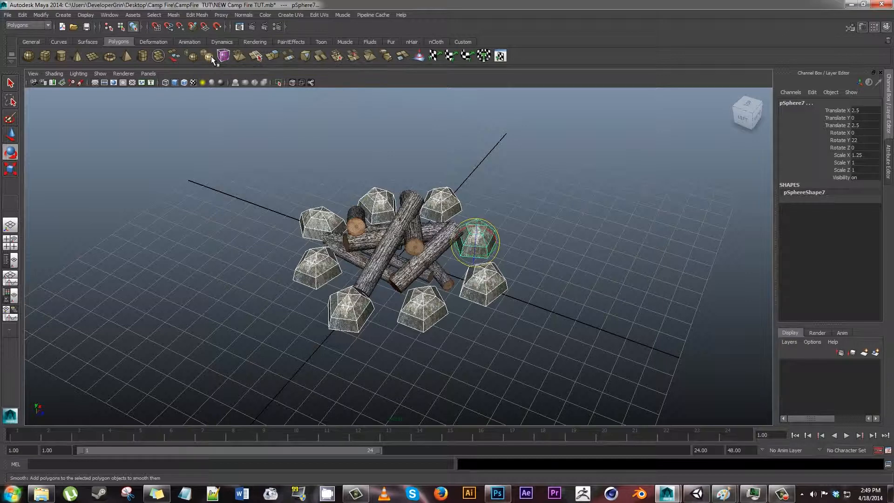
mouse_move(503, 243)
alt+mouse_down()
mouse_move(501, 224)
mouse_move(506, 244)
alt+mouse_up()
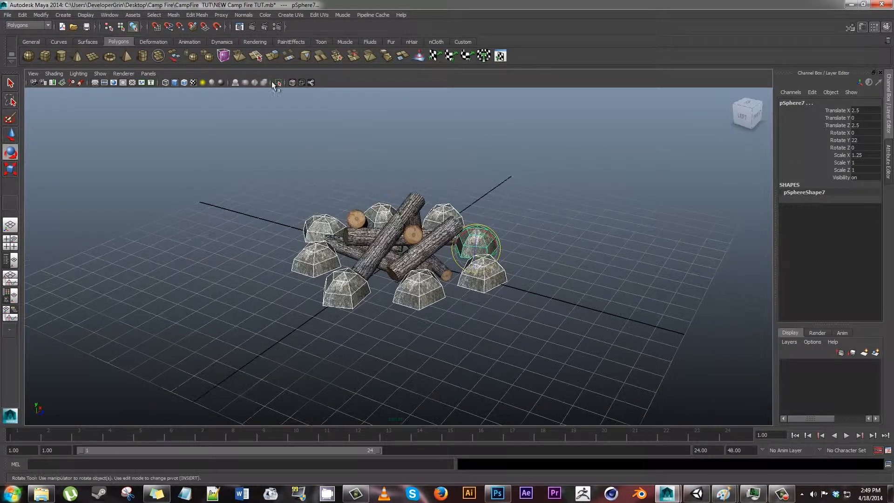
click(210, 56)
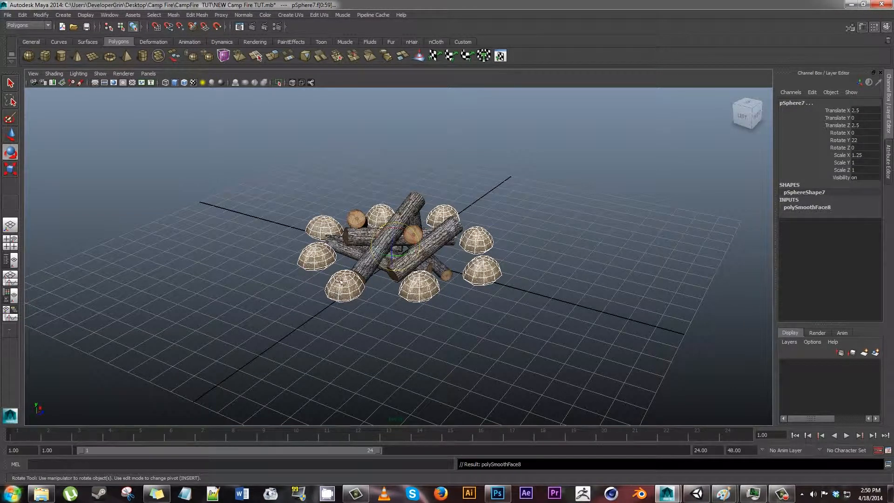
Smooth all eight stones a second time to subdivide their meshes further
alt+drag(529, 336, 519, 355)
click(524, 336)
click(440, 346)
shift+click(476, 291)
shift+click(495, 221)
shift+click(433, 180)
shift+click(364, 171)
shift+click(328, 224)
shift+click(313, 285)
shift+click(366, 325)
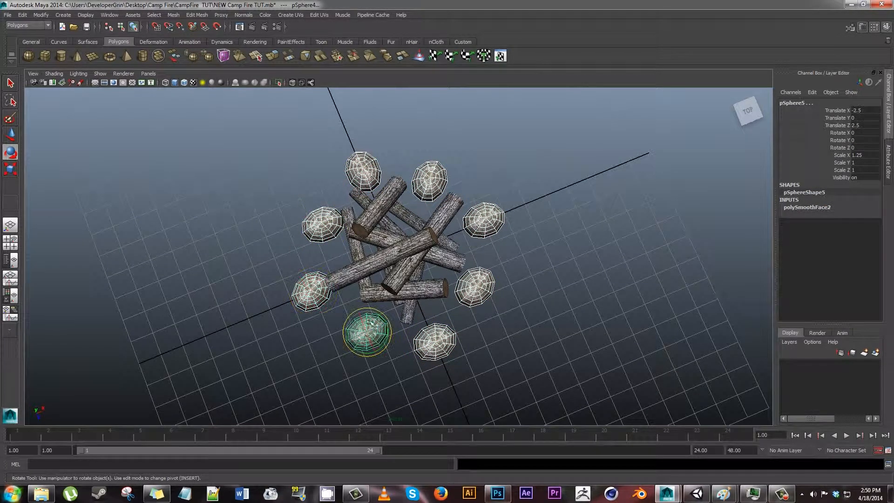
click(205, 54)
click(552, 296)
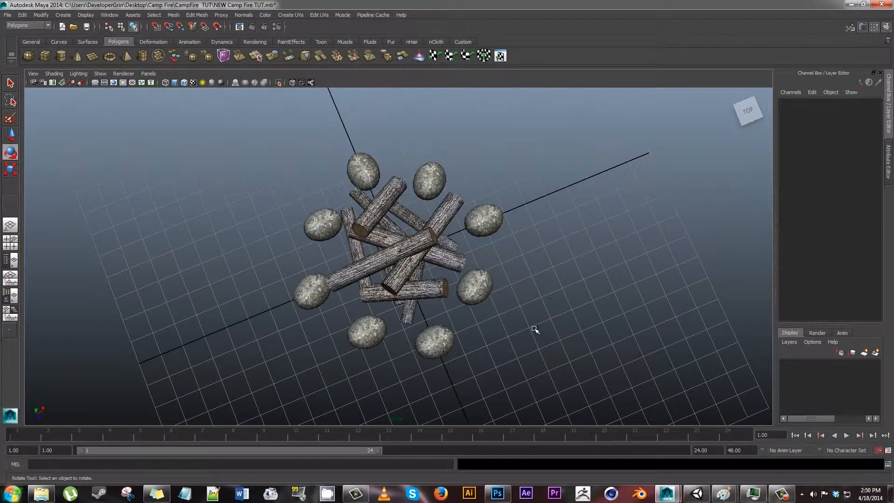
Inspect the roundness of the smoothed stones and the log pile from several angles
alt+drag(529, 340, 543, 325)
click(463, 302)
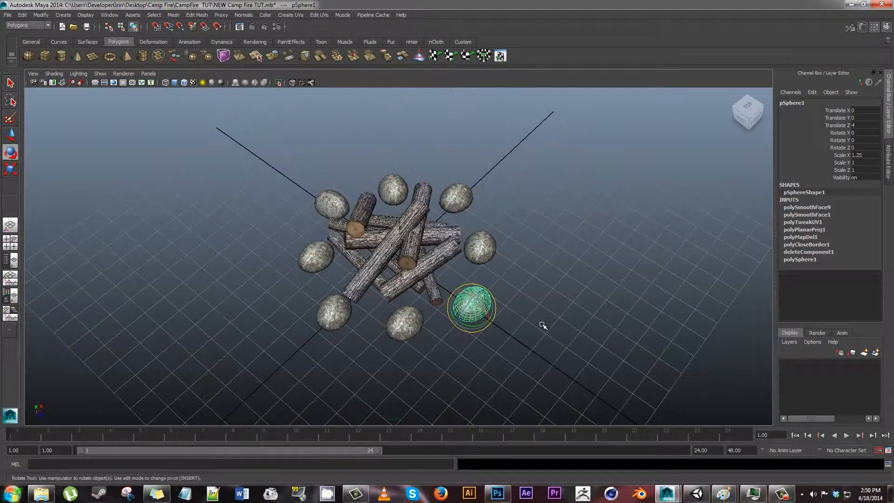
click(534, 303)
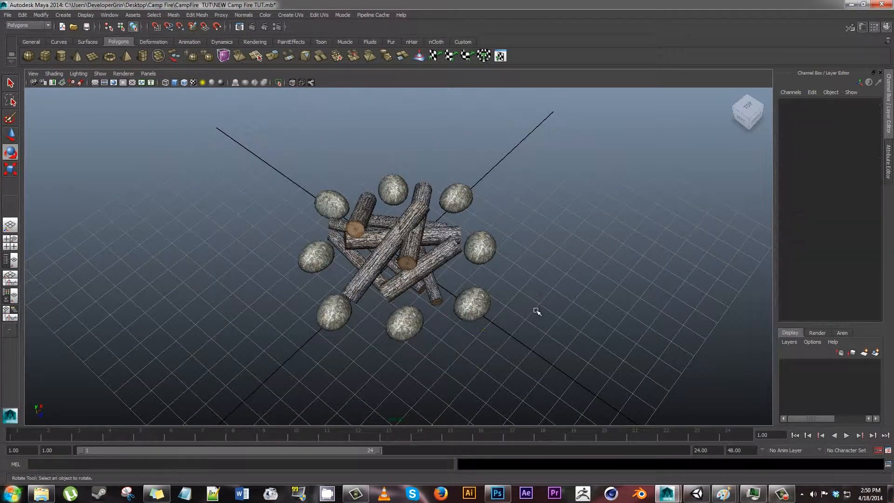
alt+drag(542, 299, 566, 316)
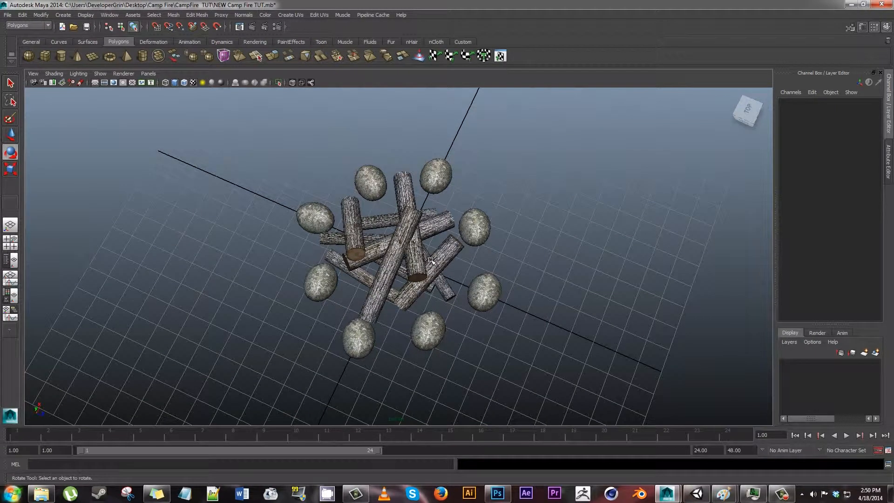
alt+drag(549, 302, 411, 232)
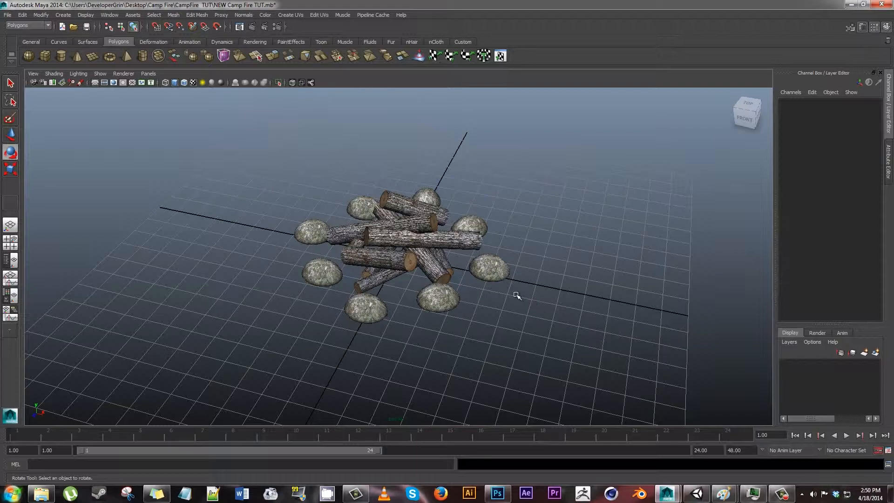
alt+drag(527, 294, 500, 284)
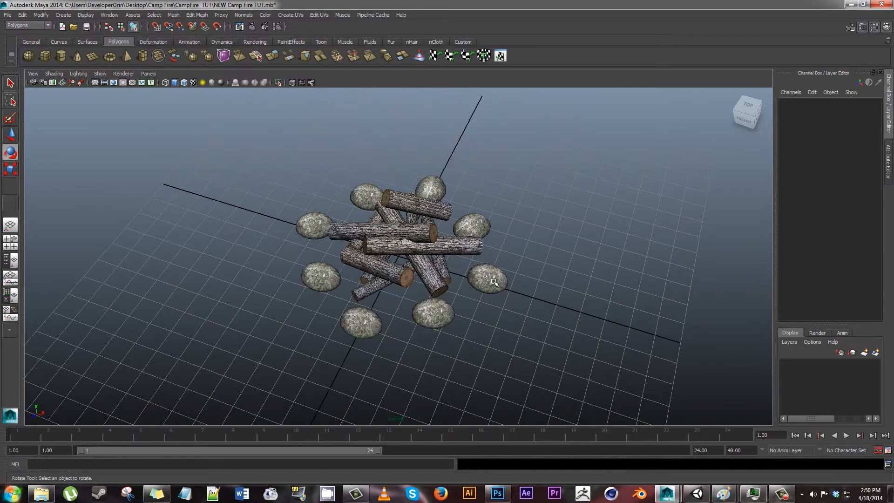
click(493, 283)
click(561, 310)
Save the campfire scene under its existing file name
click(7, 15)
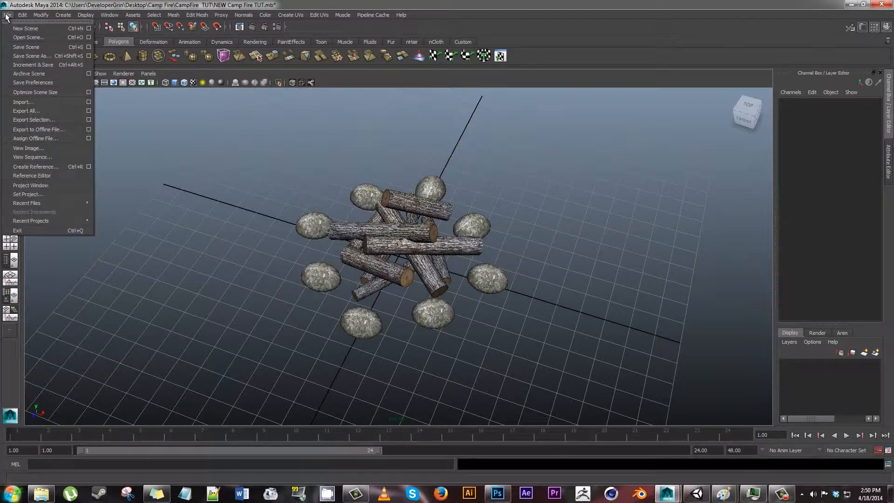
click(41, 47)
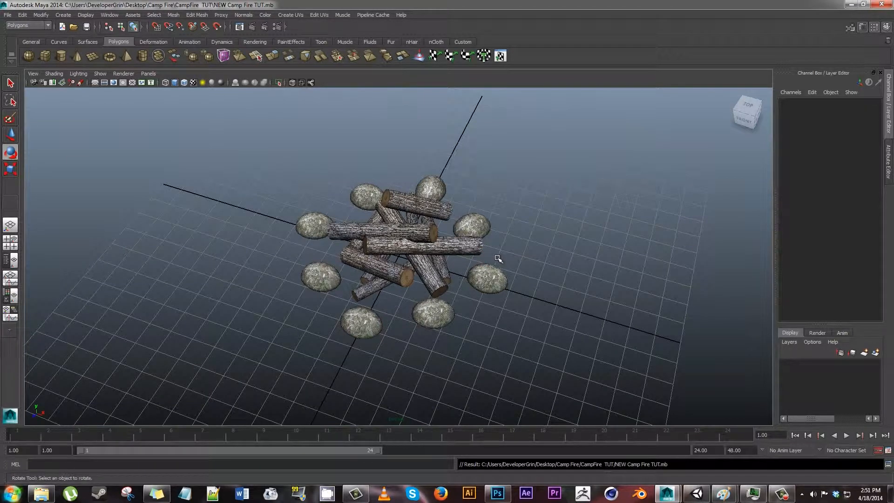
Examine the mesh of stone pSphere3 and the surrounding logs and stones up close
click(498, 275)
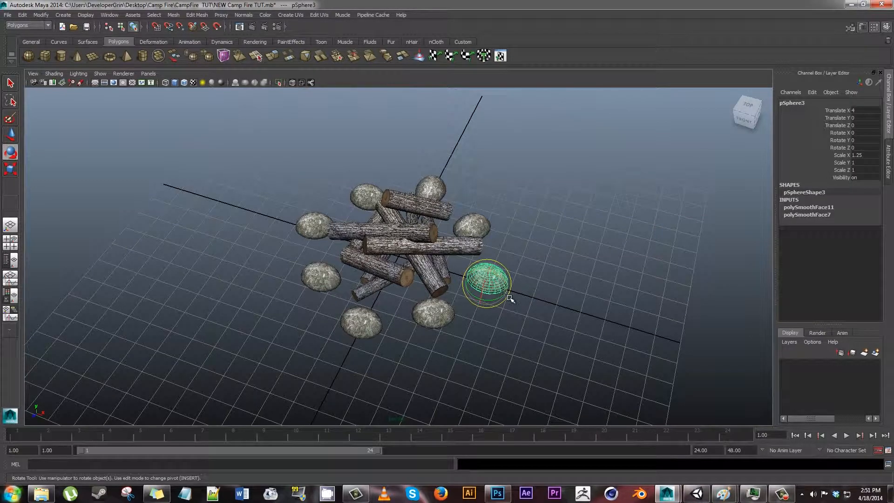
scroll(510, 293, up, 3)
scroll(510, 293, up, 5)
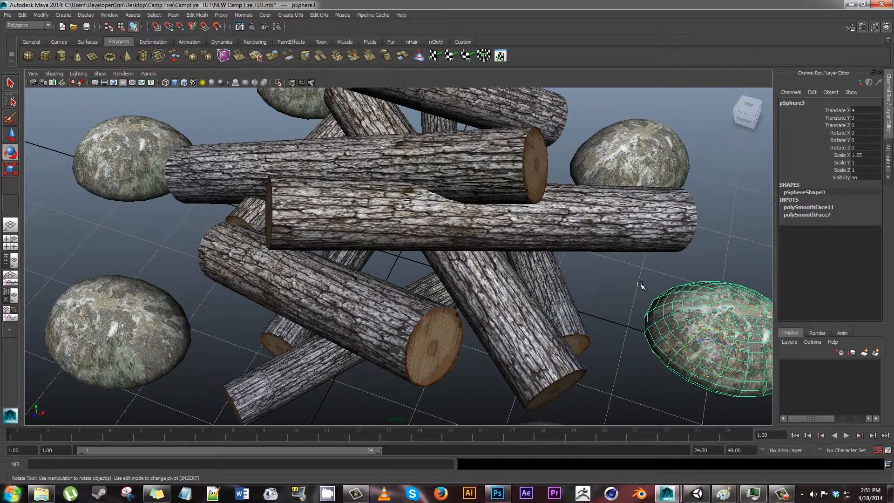
scroll(642, 285, down, 4)
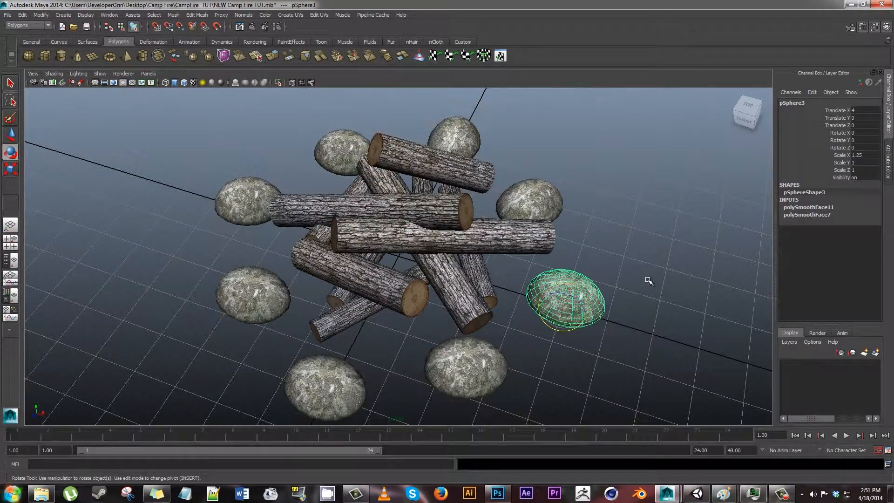
alt+drag(646, 278, 565, 256)
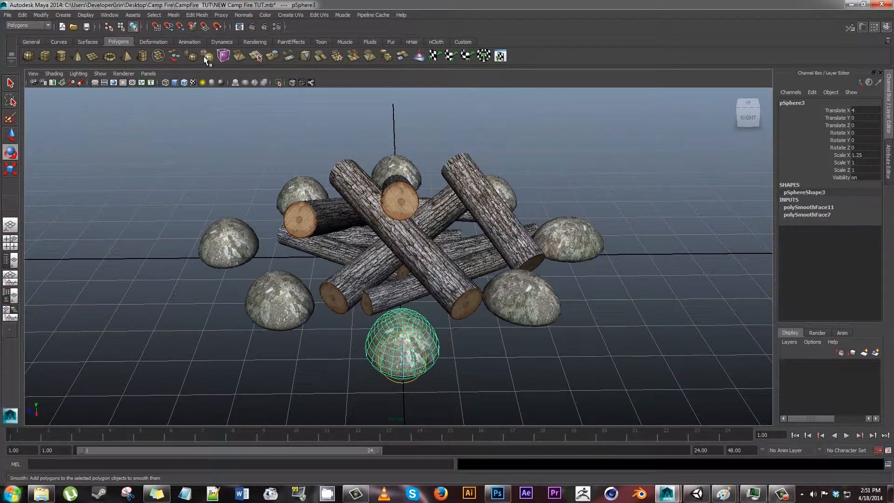
scroll(478, 347, down, 2)
scroll(475, 348, up, 2)
scroll(450, 366, down, 2)
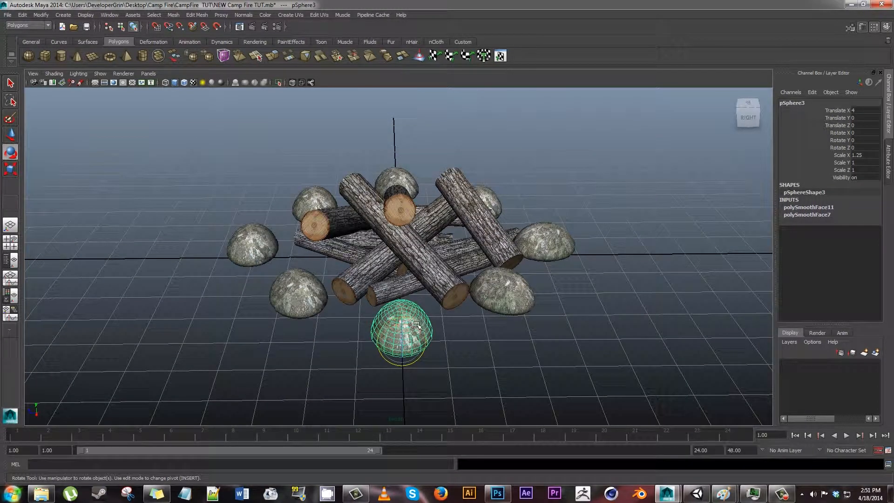
Activate the Move tool on stone pSphere3 and enlarge its manipulator
key(w)
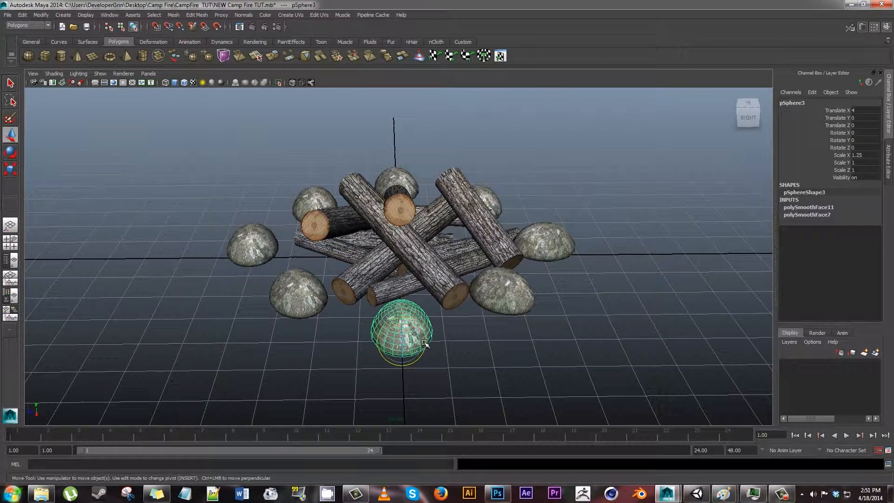
alt+drag(443, 361, 457, 350)
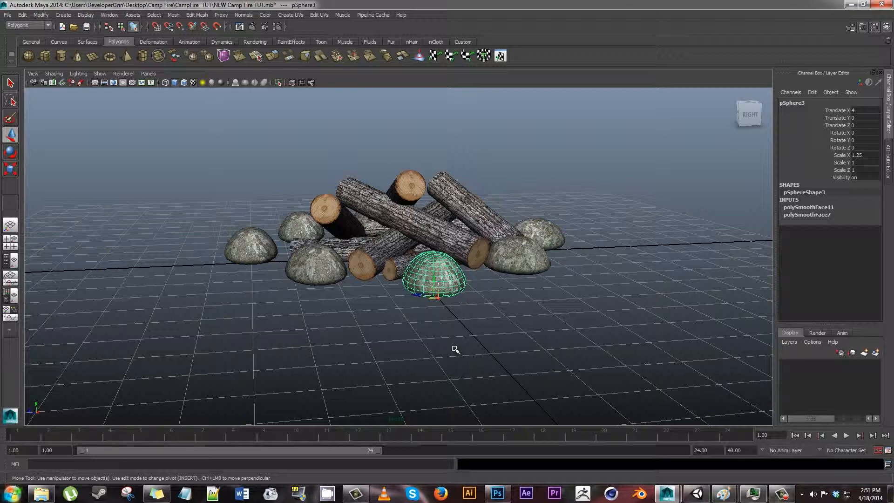
key(equal)
key(minus)
key(minus)
key(minus)
Start exporting the entire scene with the file type FBX export
click(7, 15)
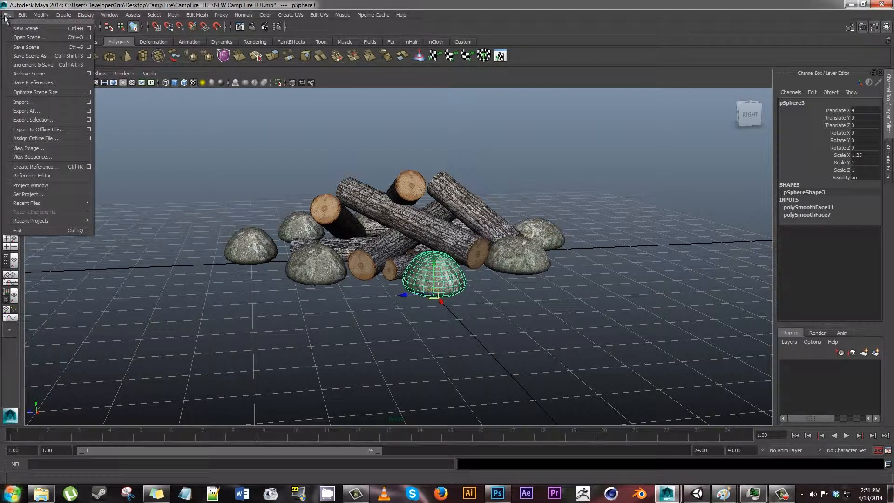
click(89, 111)
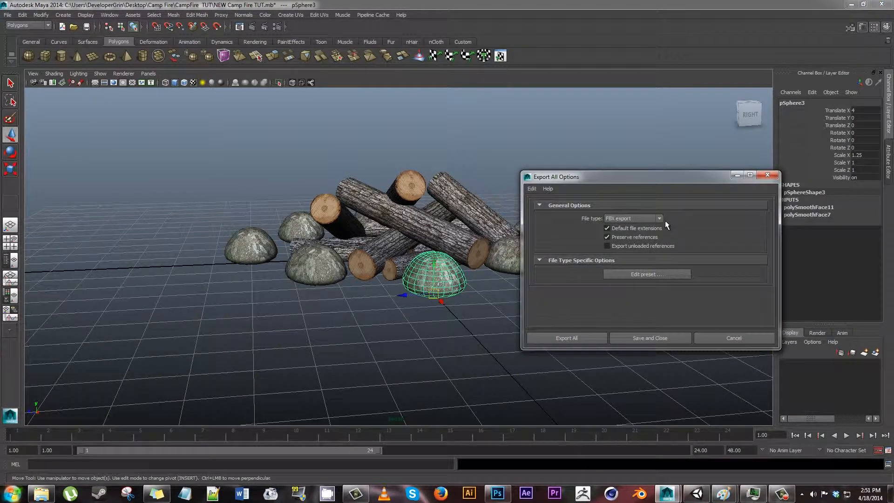
click(655, 220)
click(655, 219)
click(590, 337)
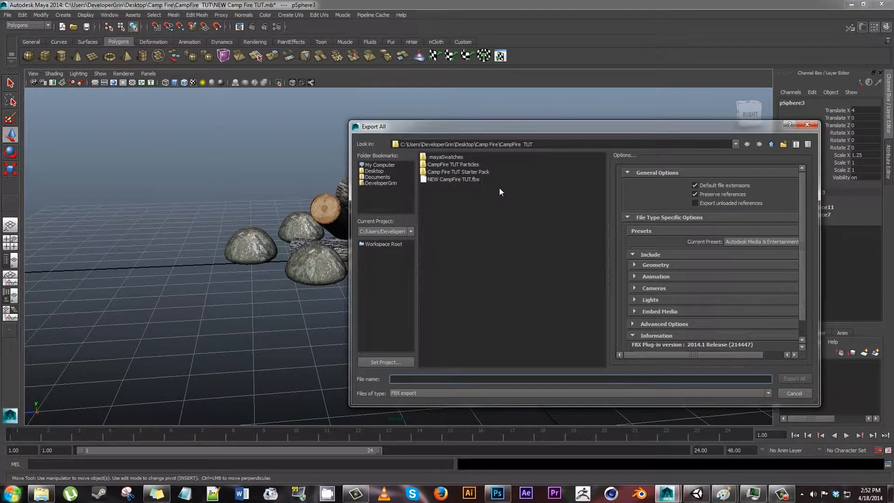
Export everything as NEW CampFire TUT 22.fbx in the CampFire TUT folder, then clear the selection
click(441, 180)
click(436, 380)
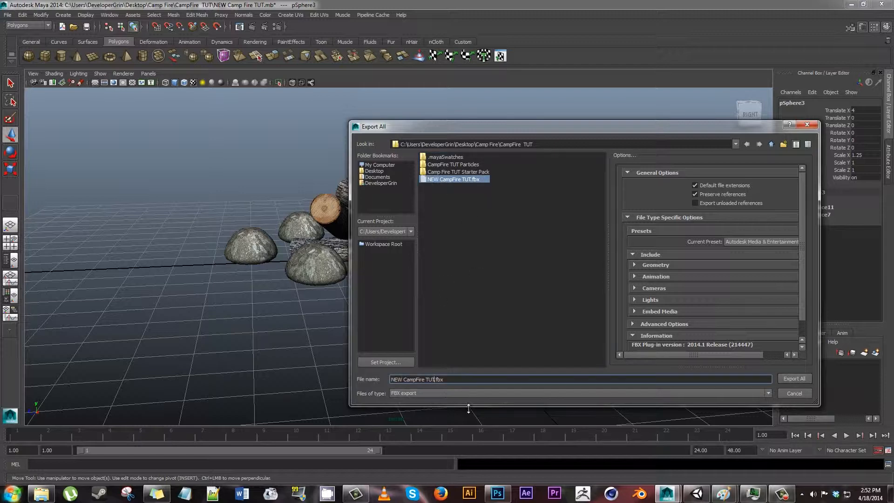
text(22)
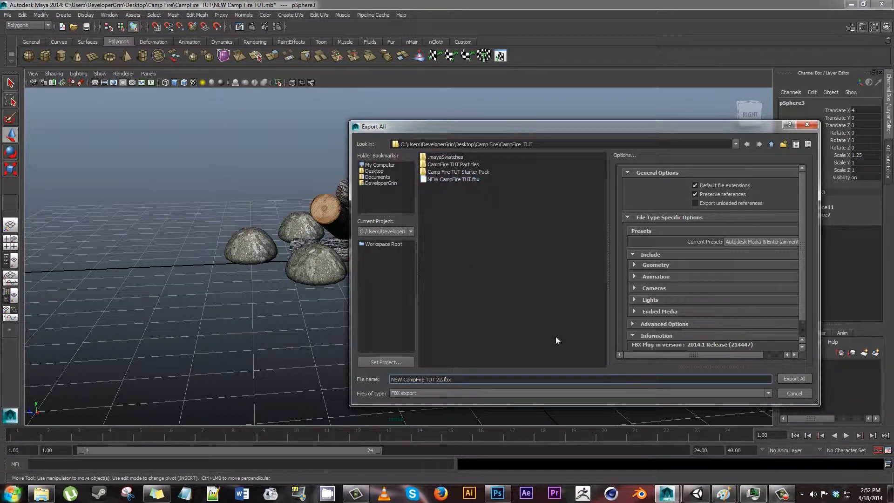
click(790, 379)
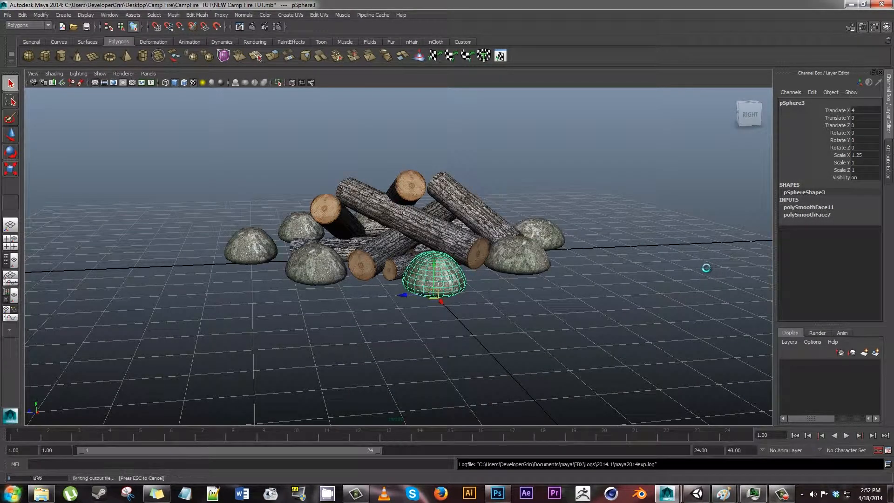
click(706, 267)
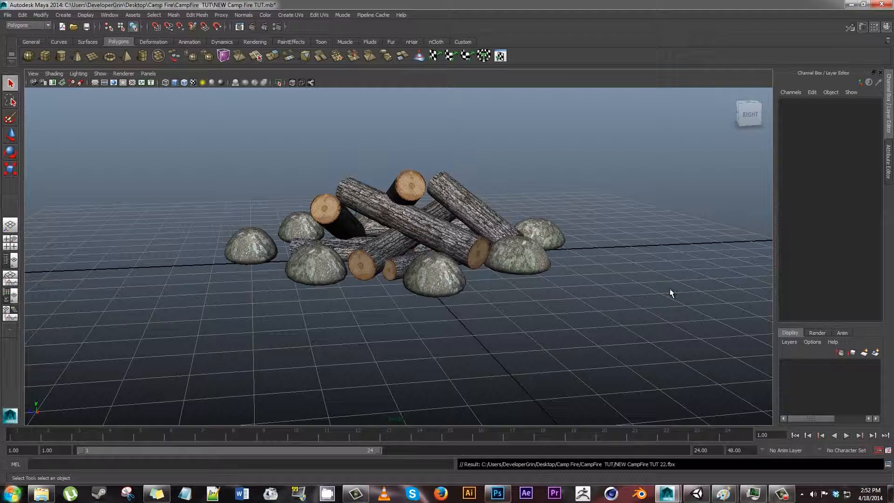
alt+drag(646, 257, 517, 311)
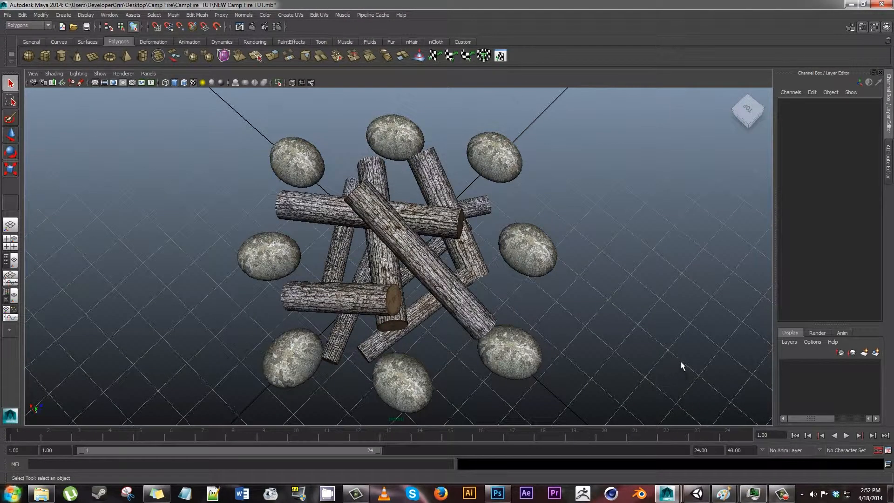
alt+right_drag(653, 393, 568, 380)
drag(584, 398, 200, 125)
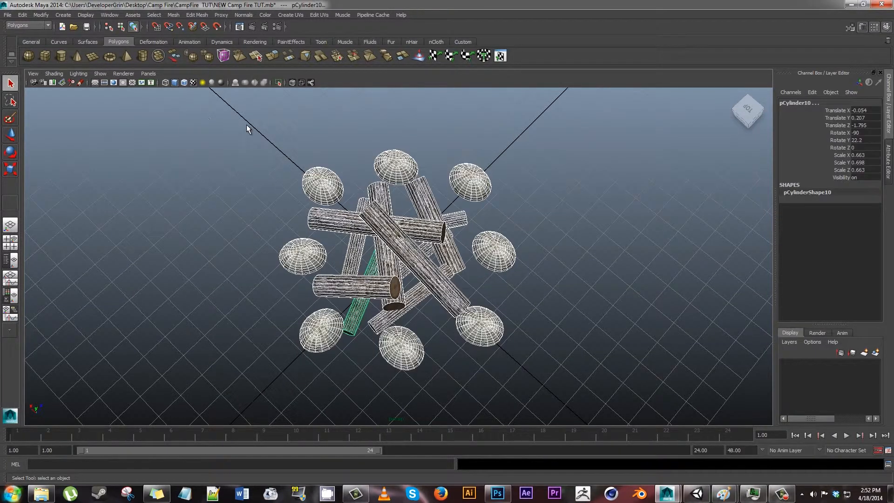
click(172, 15)
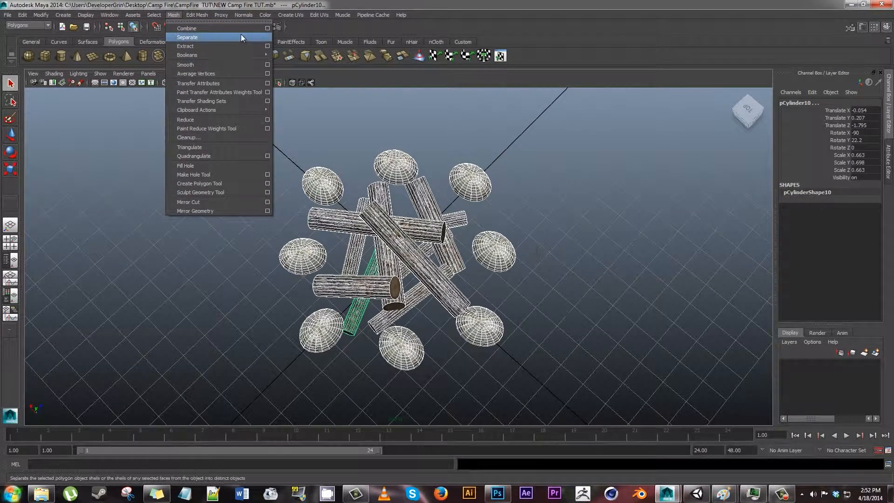
click(609, 385)
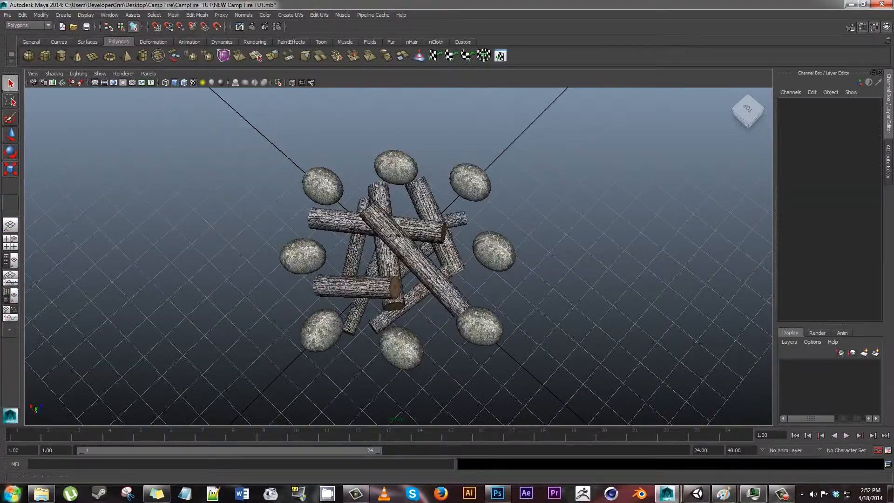
Switch to Unity and import NEW CampFire TUT 22.fbx from the CampFire TUT folder into the project's Assets folder
click(697, 493)
click(42, 493)
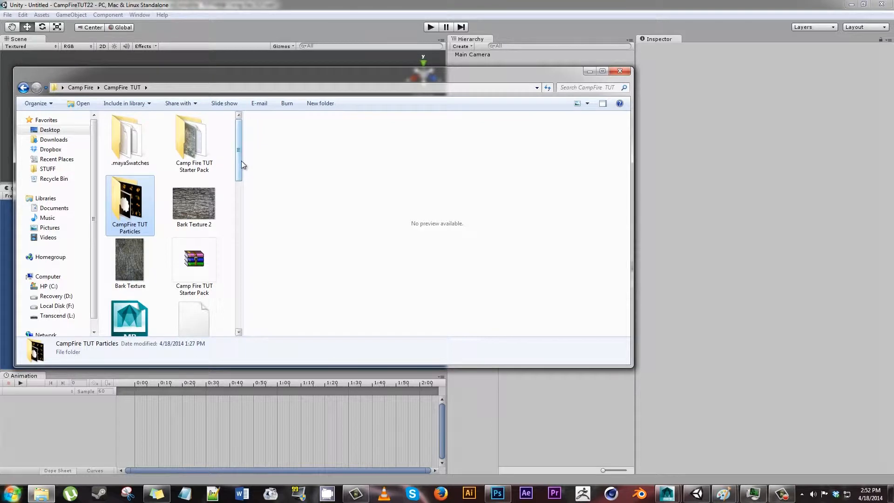
scroll(247, 183, down, 3)
scroll(253, 203, down, 1)
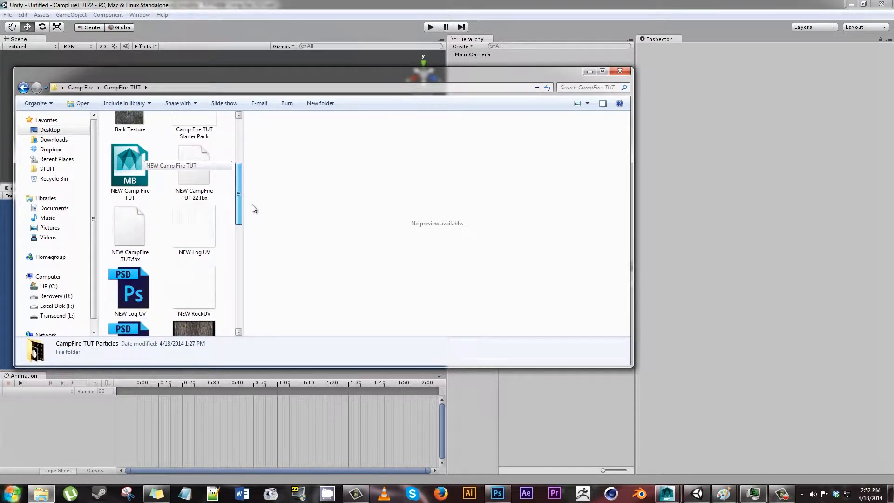
click(194, 172)
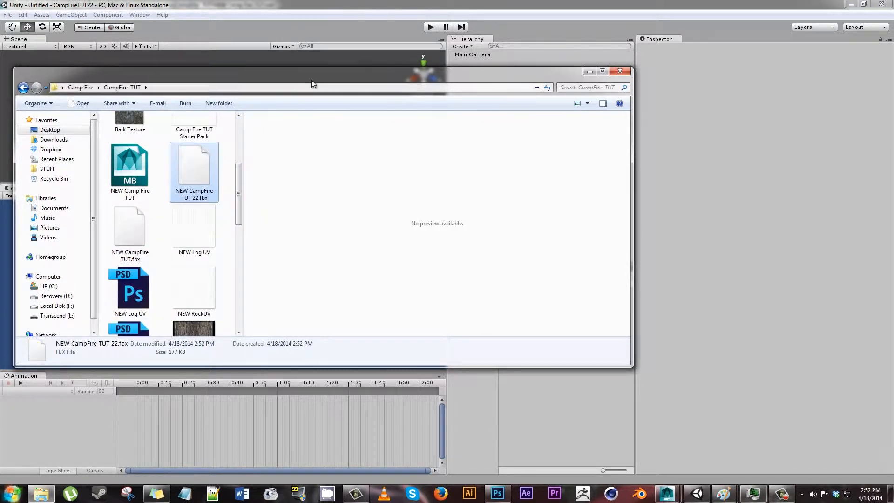
drag(311, 81, 295, 38)
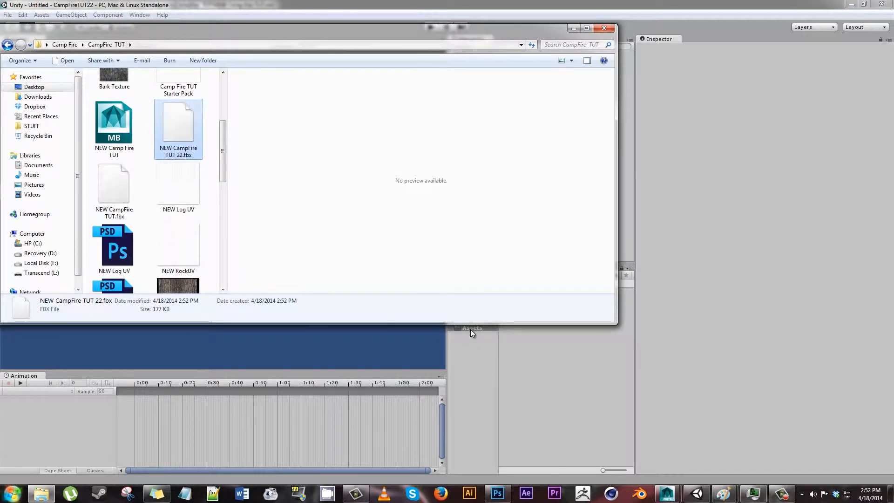
drag(178, 126, 473, 329)
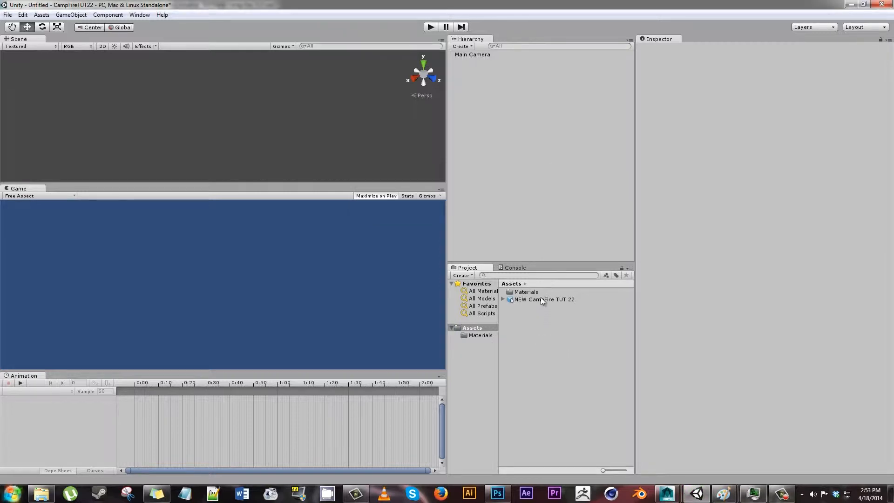
Examine the Scale Factor in the import settings of the NEW CampFire TUT 22 model
click(541, 298)
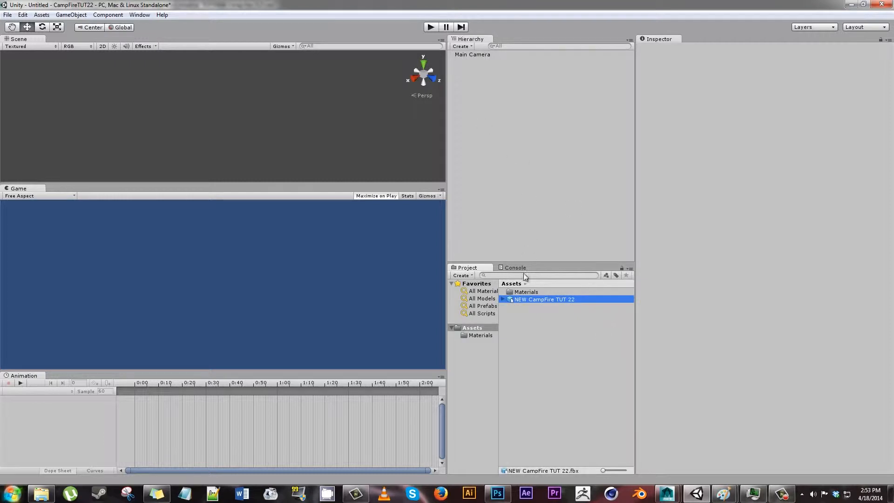
click(529, 299)
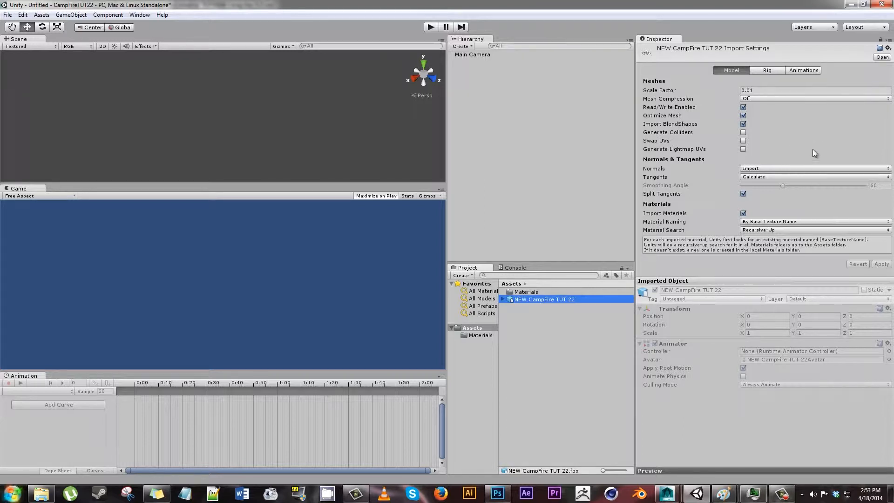
click(750, 90)
click(759, 90)
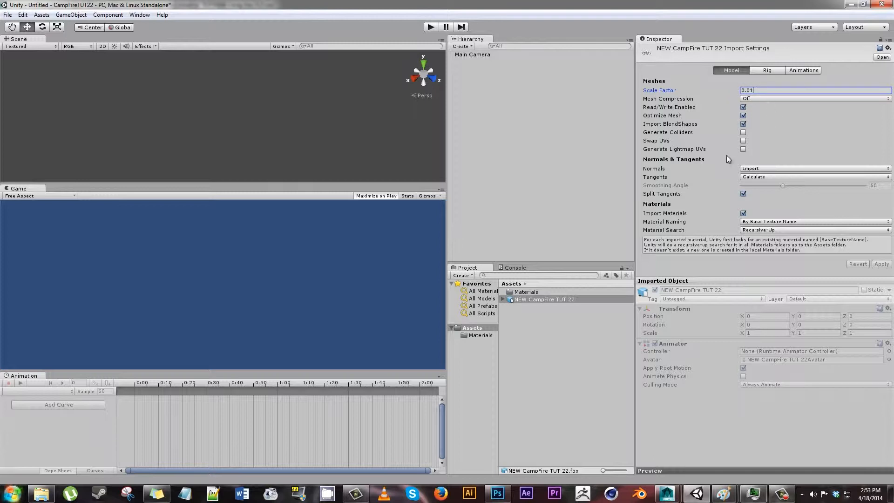
Try placing the NEW CampFire TUT 22 model in the scene, then delete that instance
drag(555, 299, 373, 147)
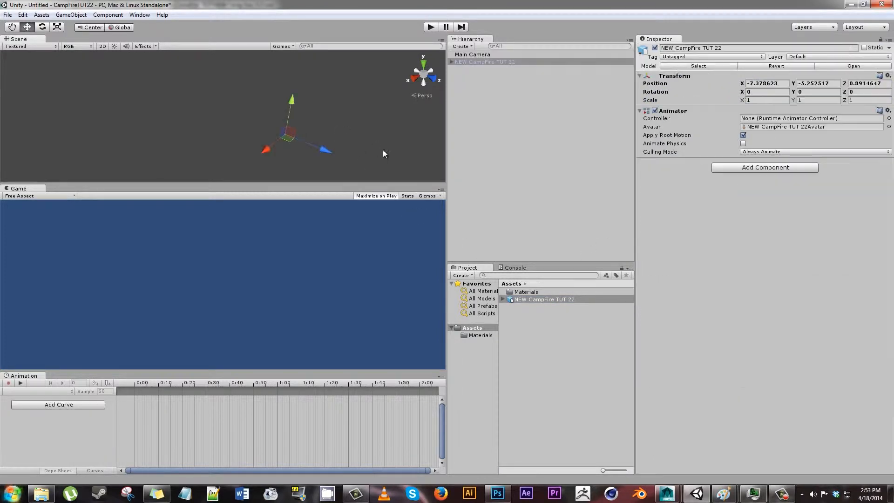
scroll(288, 141, up, 1)
double_click(524, 63)
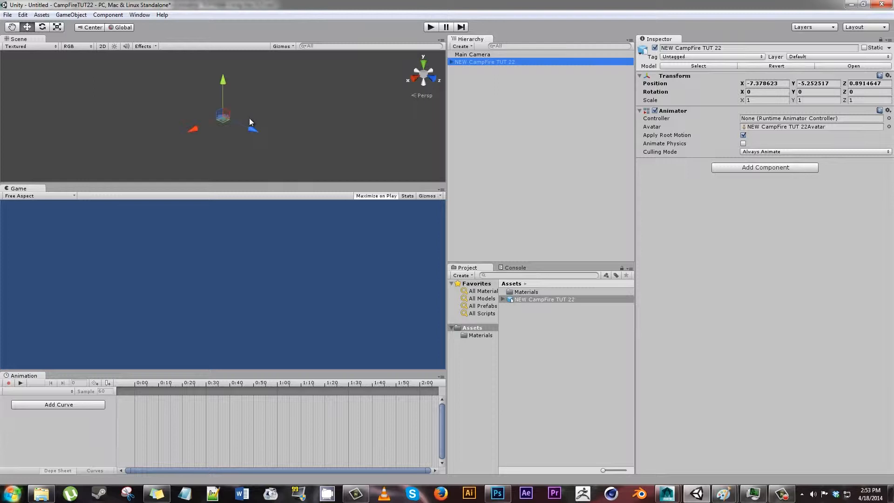
click(513, 61)
click(512, 71)
click(495, 54)
key(Delete)
Set the NEW CampFire TUT 22 model's import Scale Factor to 0.1 and apply it
click(573, 299)
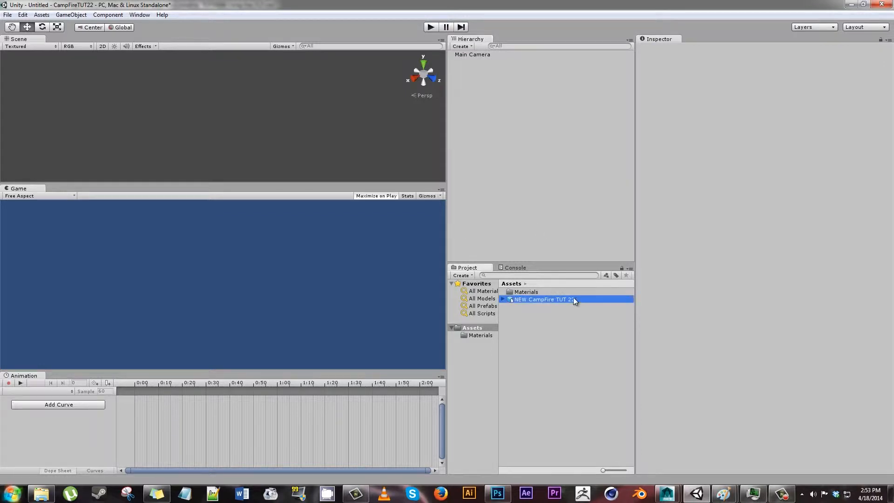
click(756, 91)
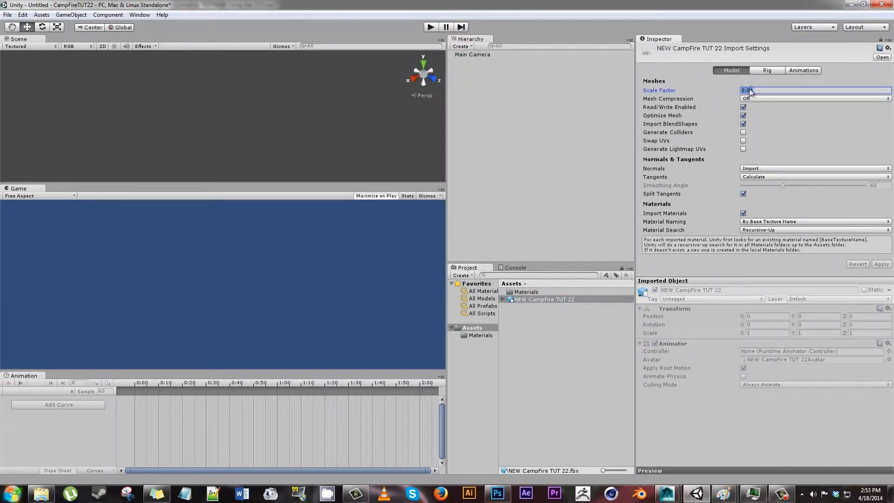
text(0.1)
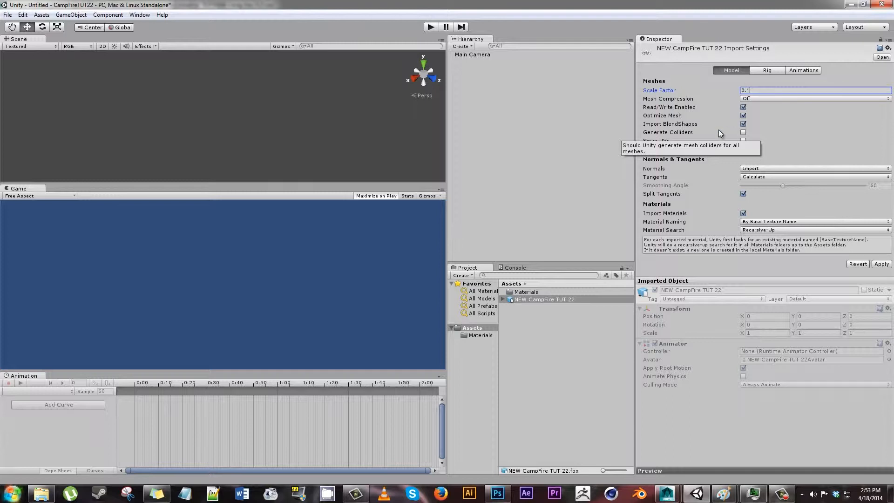
click(880, 264)
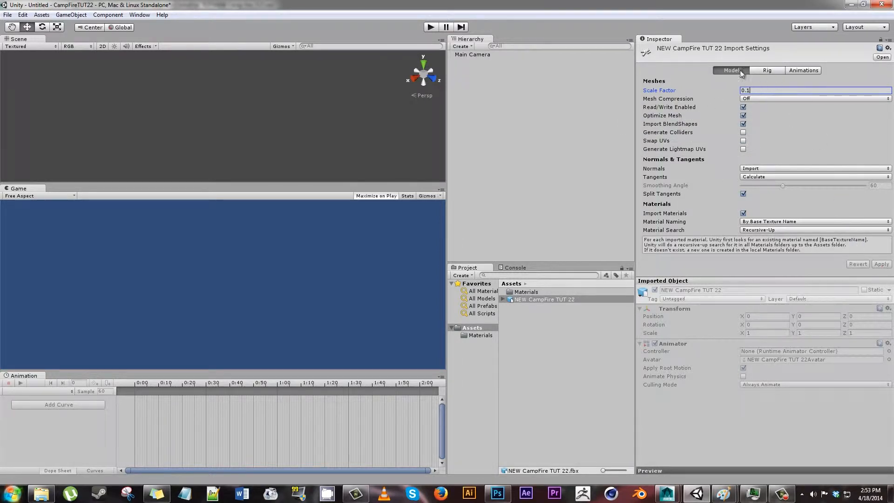
Review the model's Animations and Rig import settings, then return to its Model settings
click(806, 70)
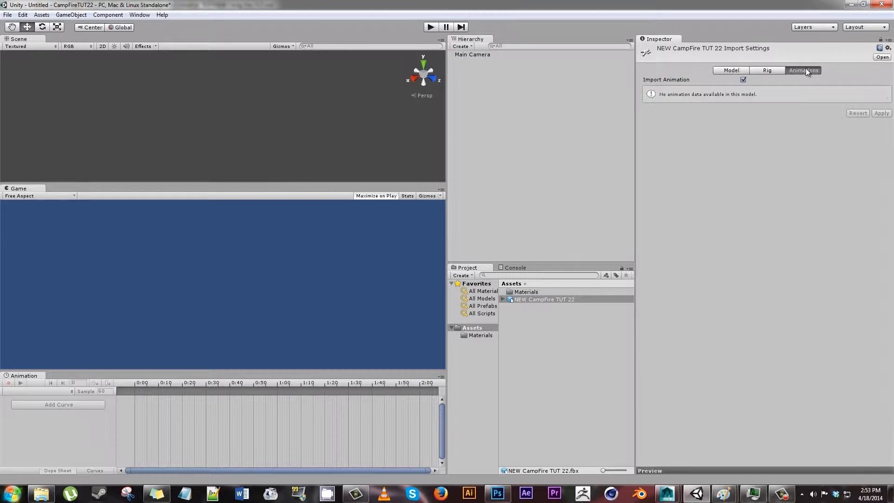
click(766, 72)
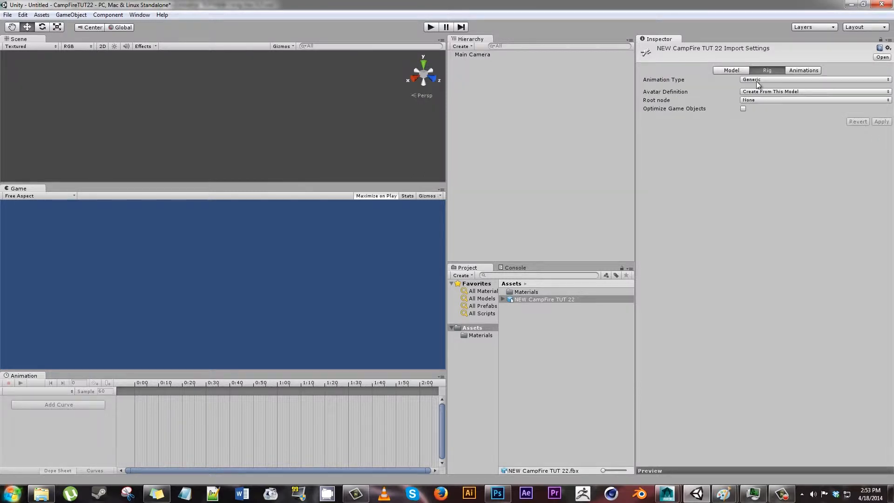
click(733, 70)
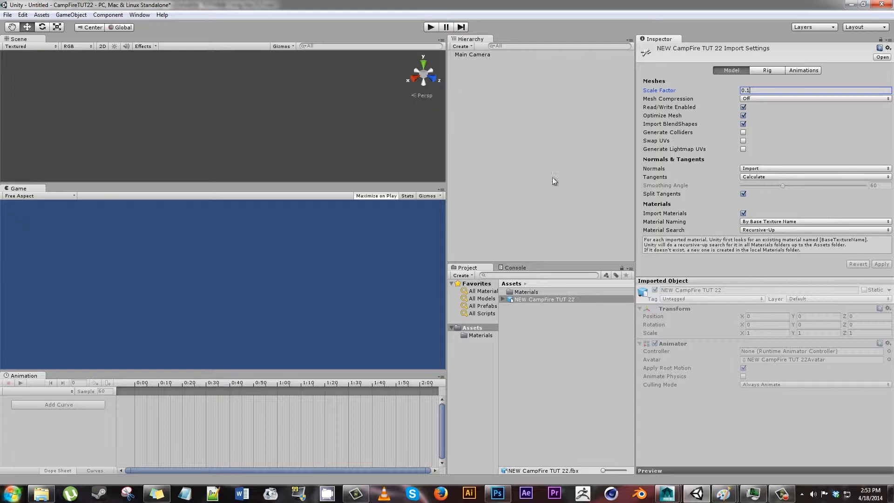
Place the rescaled NEW CampFire TUT 22 model in the scene and frame it in the Scene view
drag(529, 301, 259, 131)
click(532, 63)
double_click(532, 63)
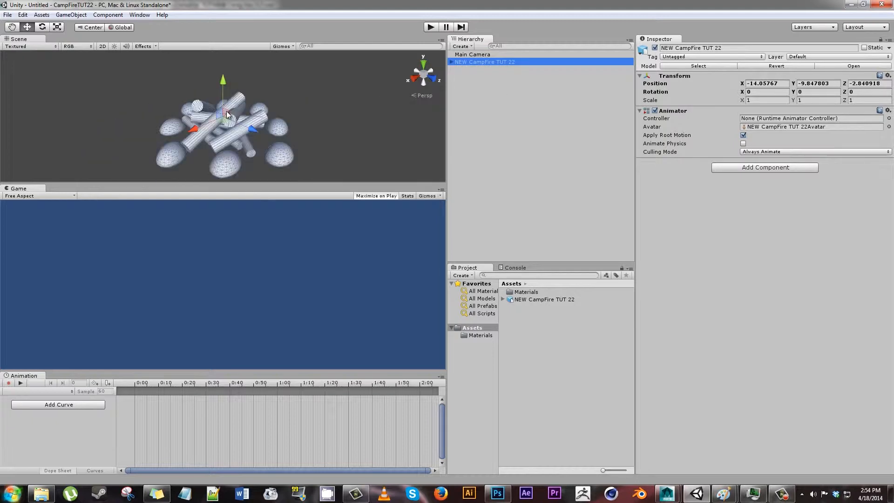
scroll(230, 117, up, 2)
scroll(232, 116, down, 4)
scroll(234, 117, up, 2)
scroll(234, 117, up, 2)
Try raising stone pSphere8 of the campfire to a Y position of about 0.17, then undo the move
click(452, 61)
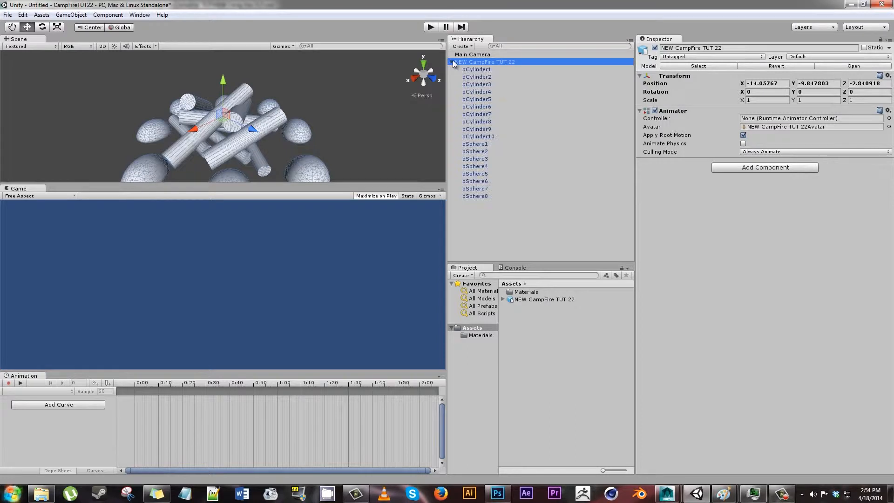
click(481, 198)
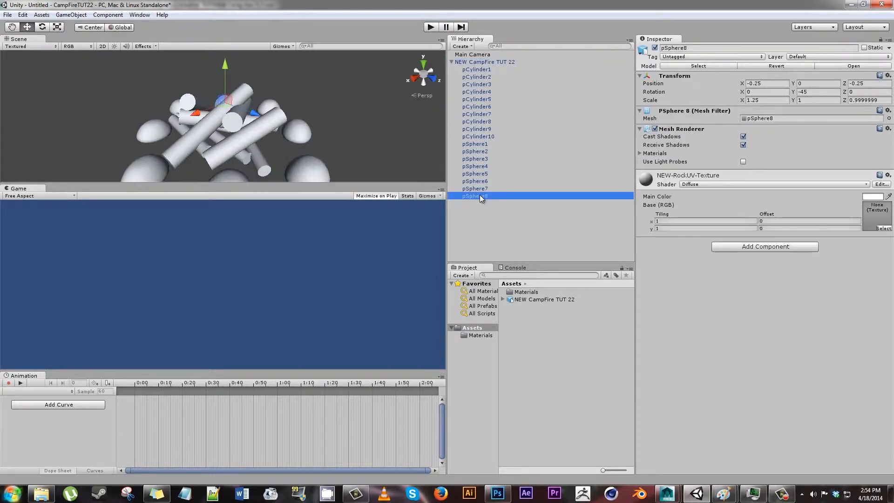
drag(227, 68, 230, 50)
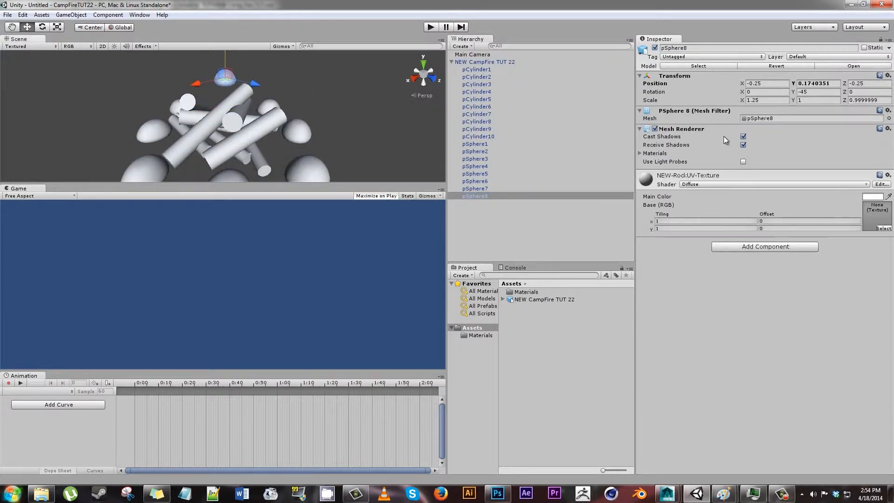
key(ctrl+z)
Examine the campfire from another angle and inspect the material of log pCylinder1
alt+drag(333, 105, 520, 114)
alt+drag(343, 160, 279, 149)
click(499, 70)
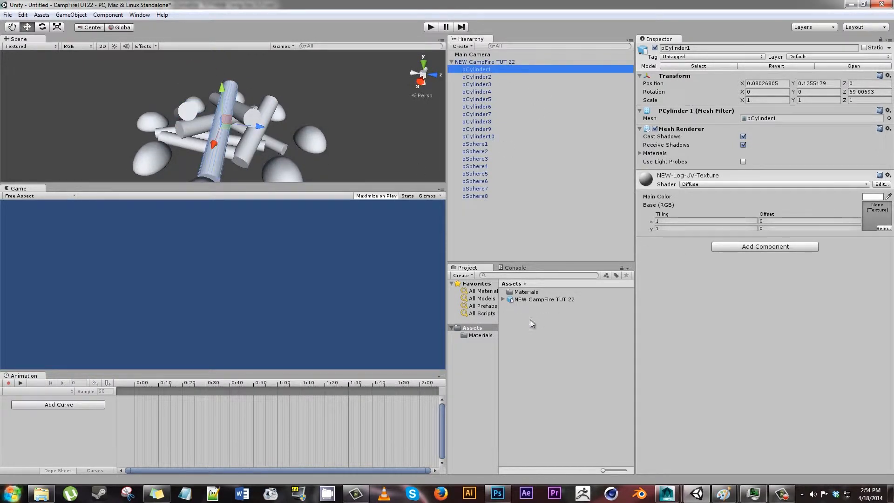
Create a folder named Textures inside the Assets folder
click(479, 356)
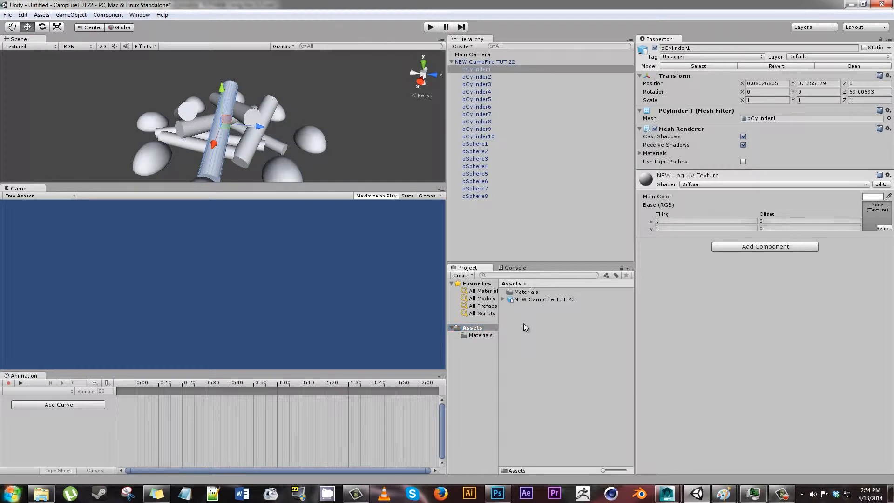
right_click(523, 323)
mouse_move(554, 329)
click(693, 133)
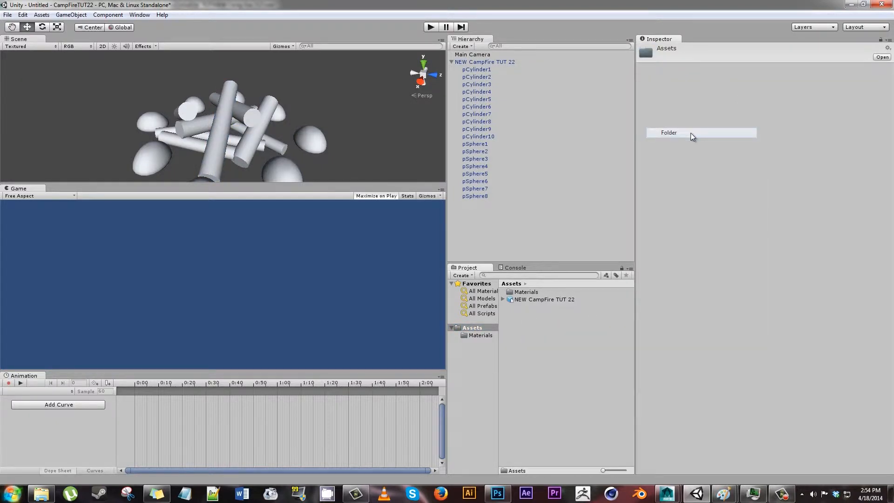
text(Textures)
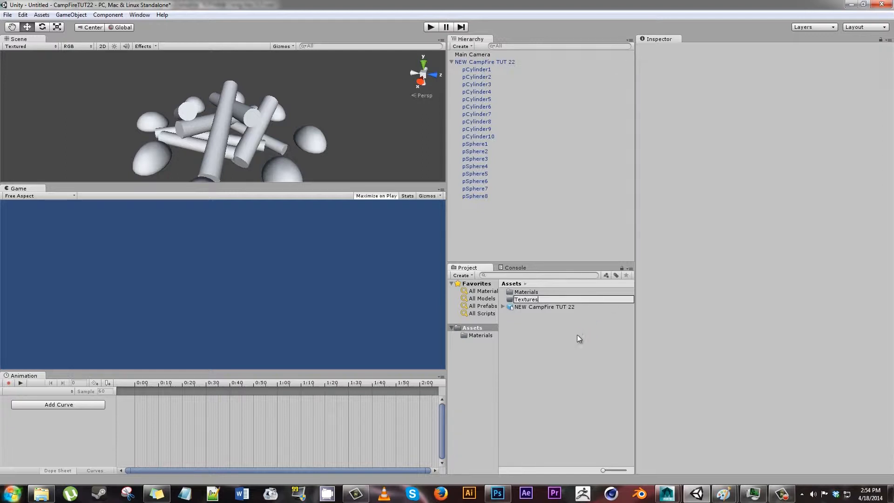
key(Return)
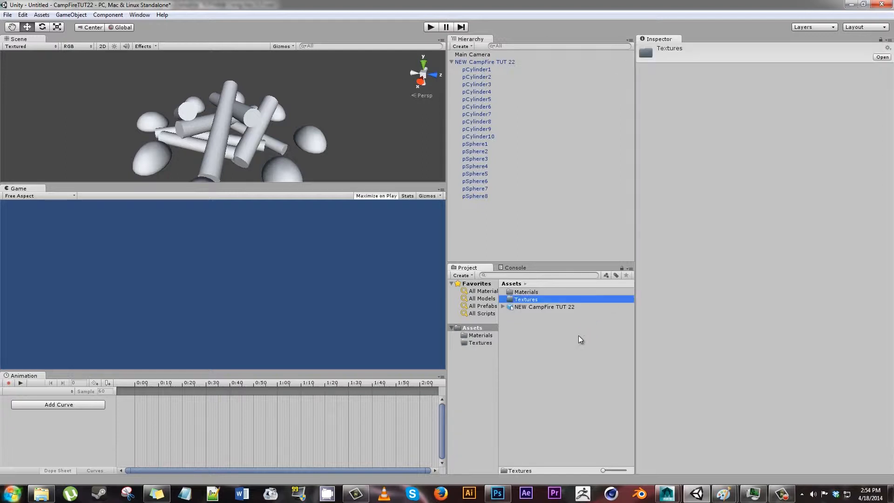
Switch to Windows Explorer and import NEW-Log-UV-Texture from the CampFire TUT folder into the Unity project's Textures folder
click(52, 496)
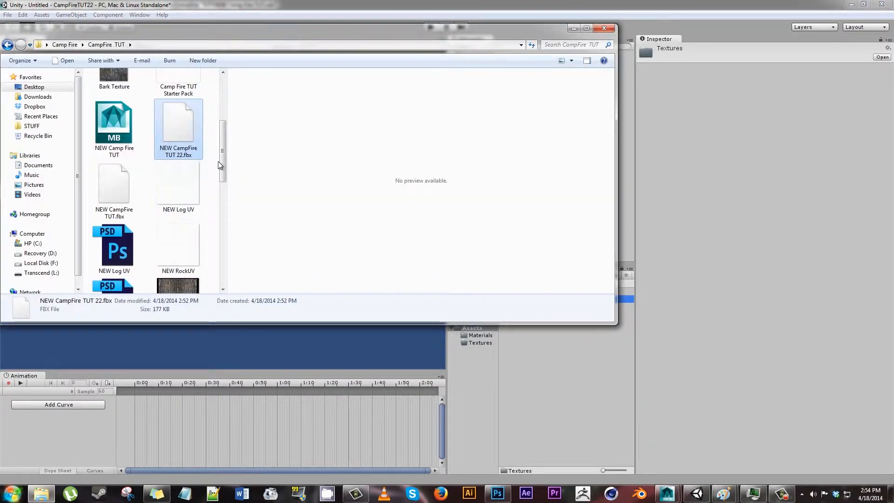
mouse_move(221, 162)
mouse_down()
mouse_move(226, 260)
mouse_move(231, 215)
mouse_up()
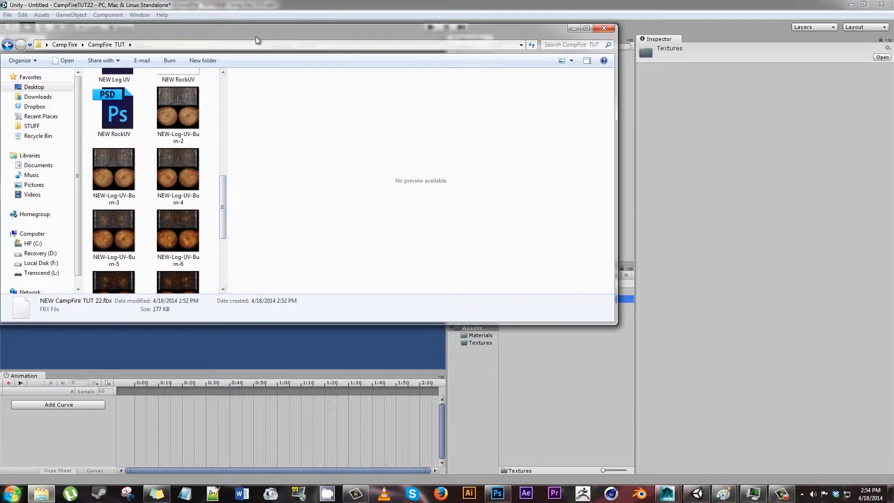
click(182, 177)
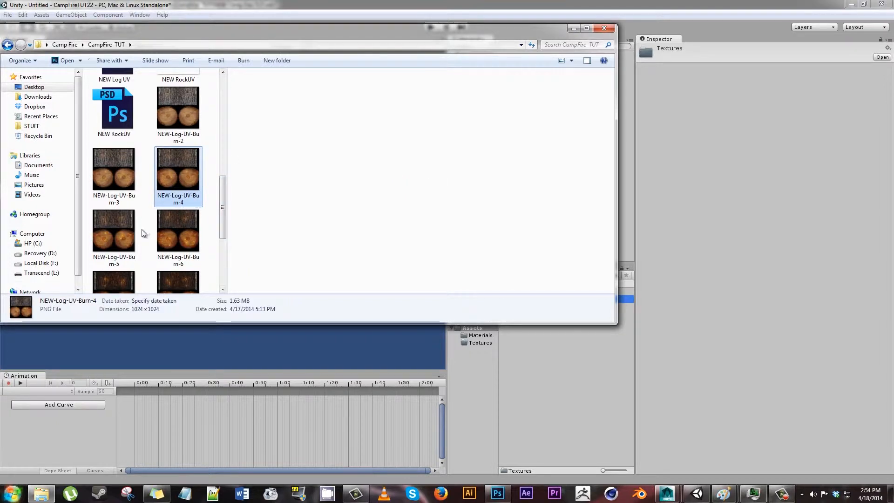
click(142, 228)
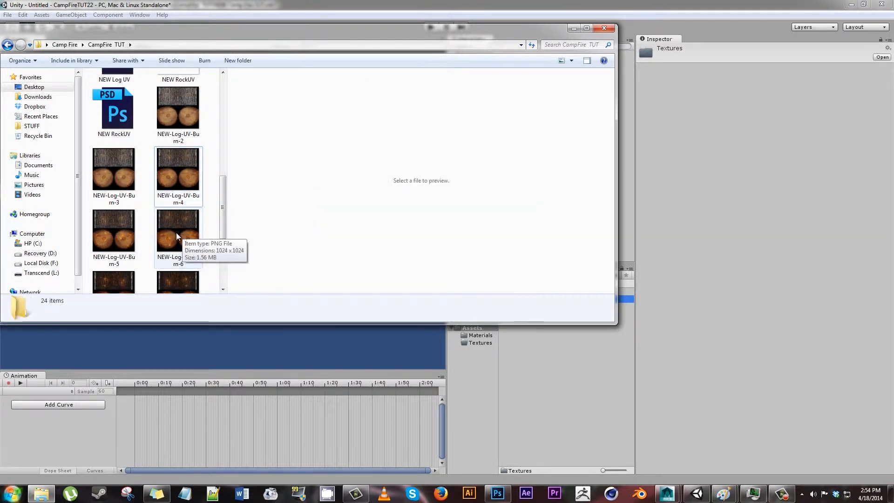
click(176, 236)
click(183, 278)
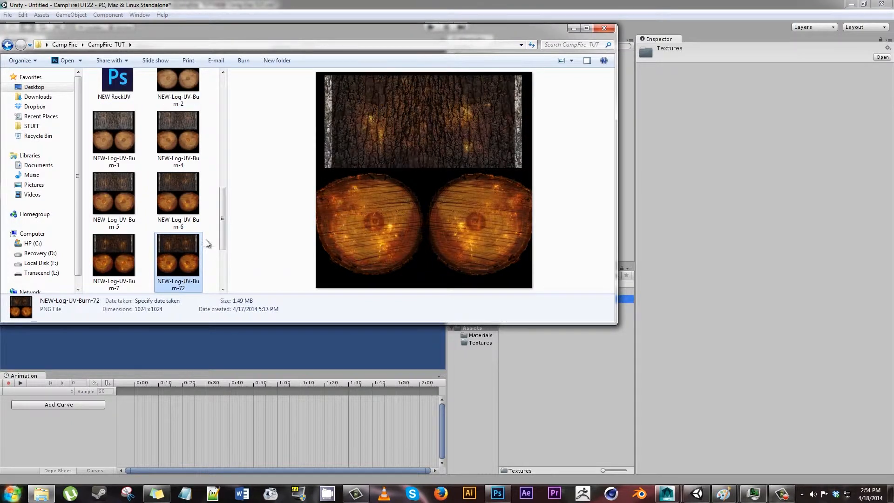
drag(222, 218, 222, 245)
click(178, 233)
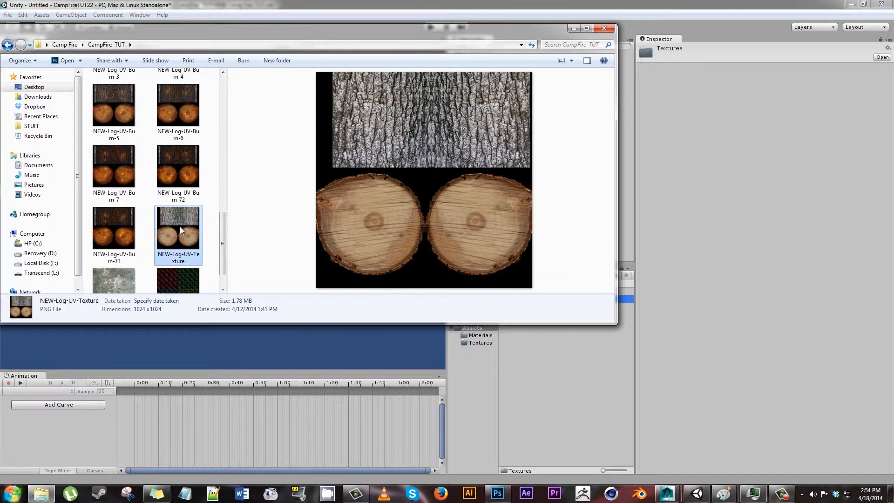
drag(176, 224, 525, 329)
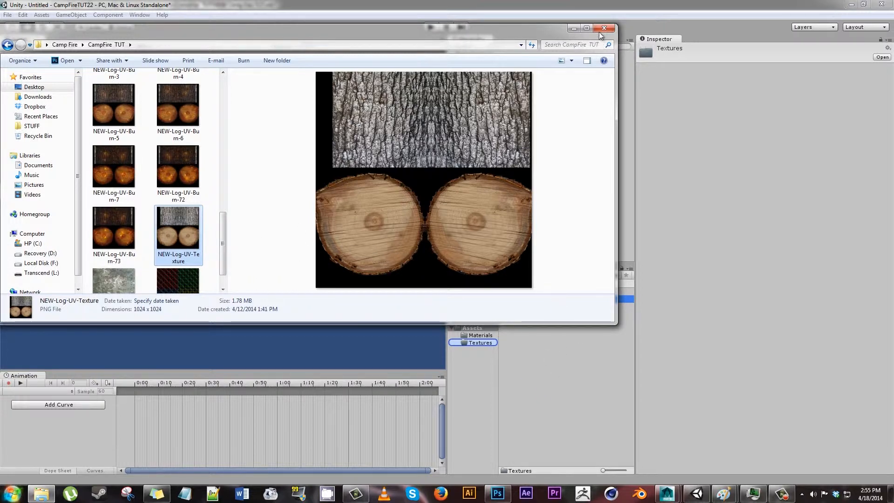
Import the NEW-Log-UV-Burn-2 image from the CampFire TUT folder into the project's Textures folder
scroll(182, 206, up, 3)
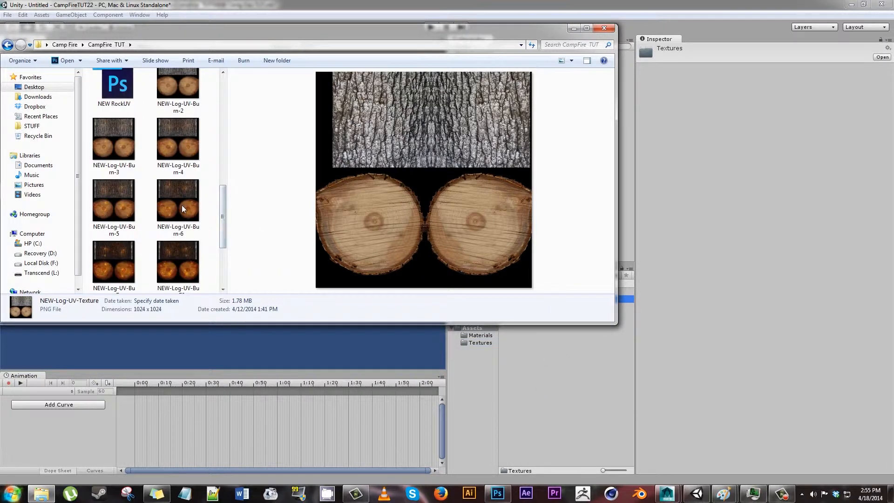
drag(223, 208, 222, 194)
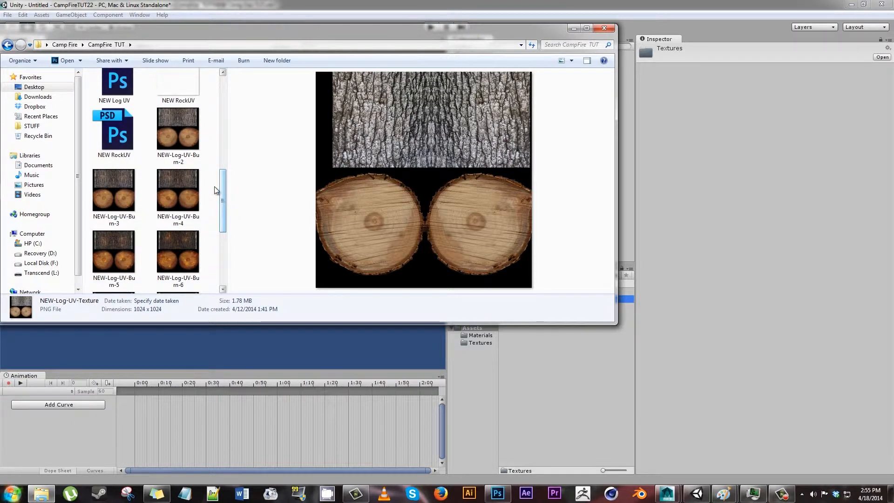
click(180, 125)
drag(224, 176, 475, 343)
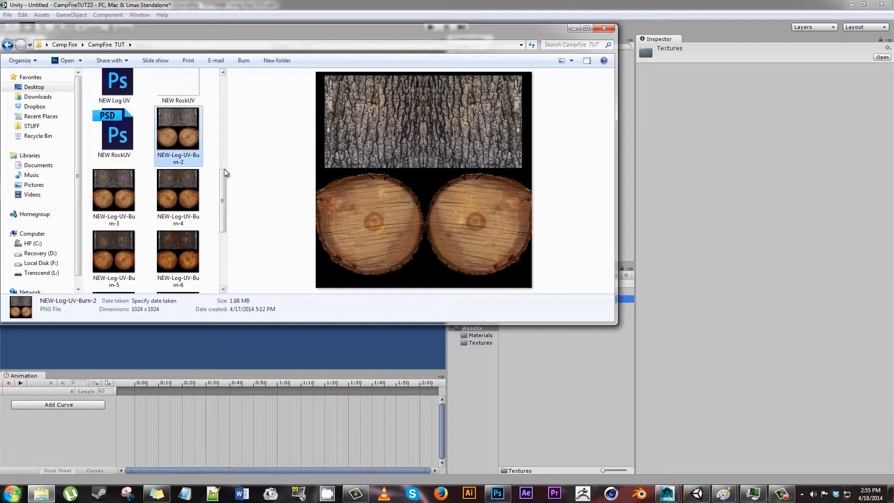
Import the NEW-RockUV-Texture image into the project's Textures folder, preview the UV grid and rock images, and return to Unity
drag(221, 188, 220, 241)
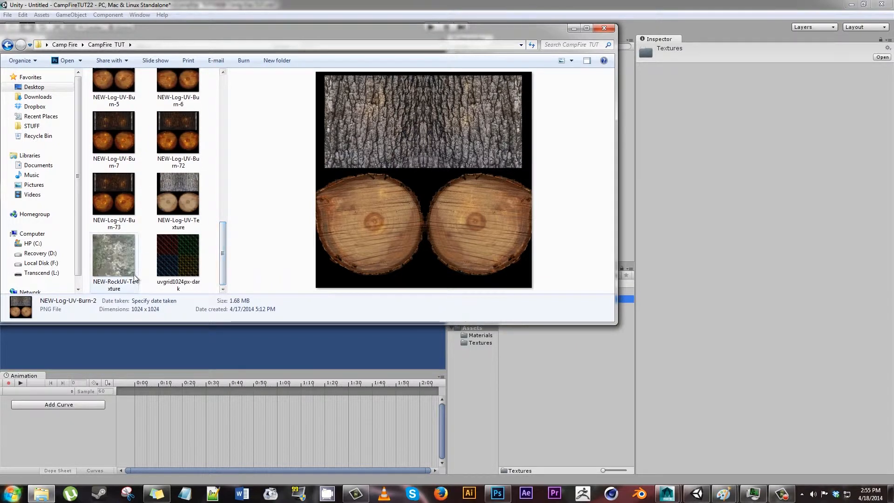
drag(114, 259, 403, 318)
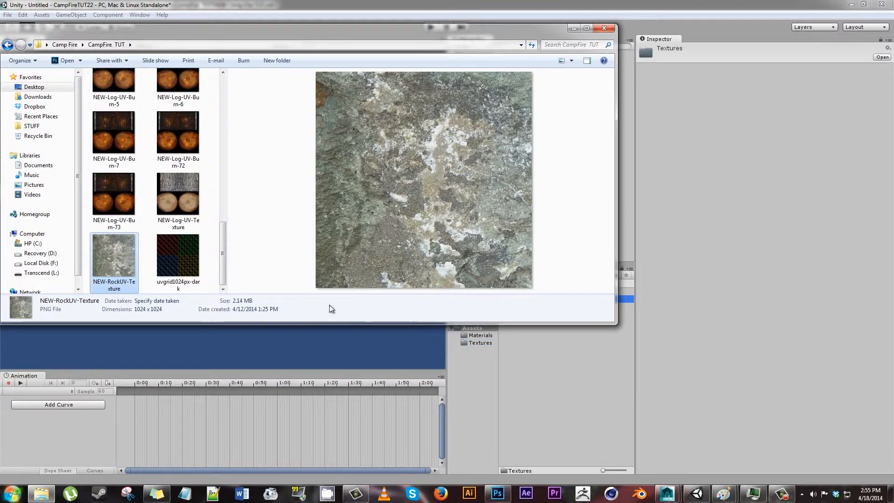
click(187, 267)
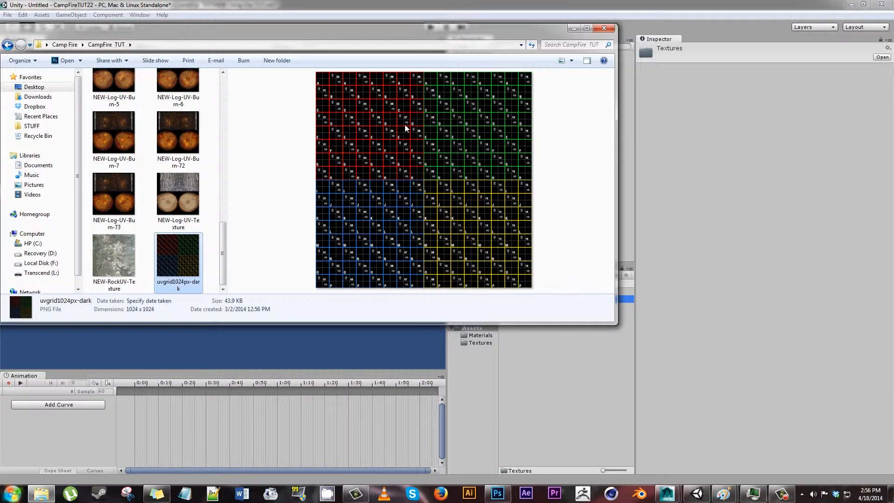
click(106, 264)
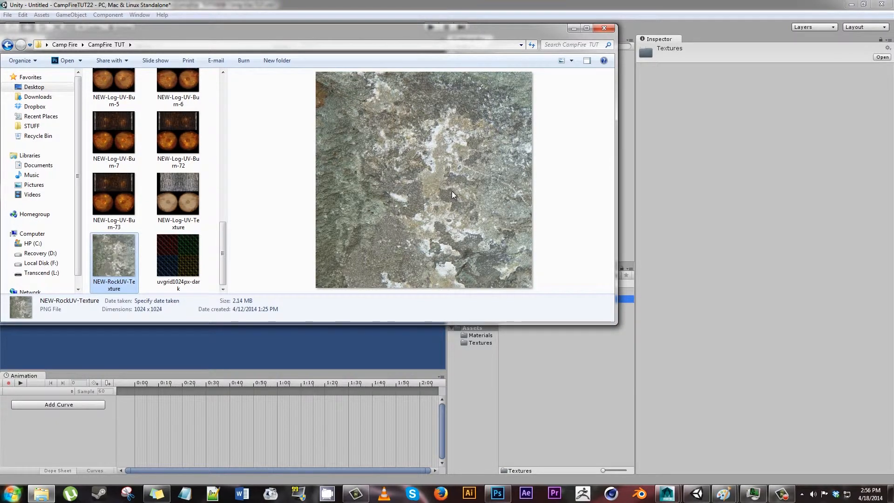
click(573, 29)
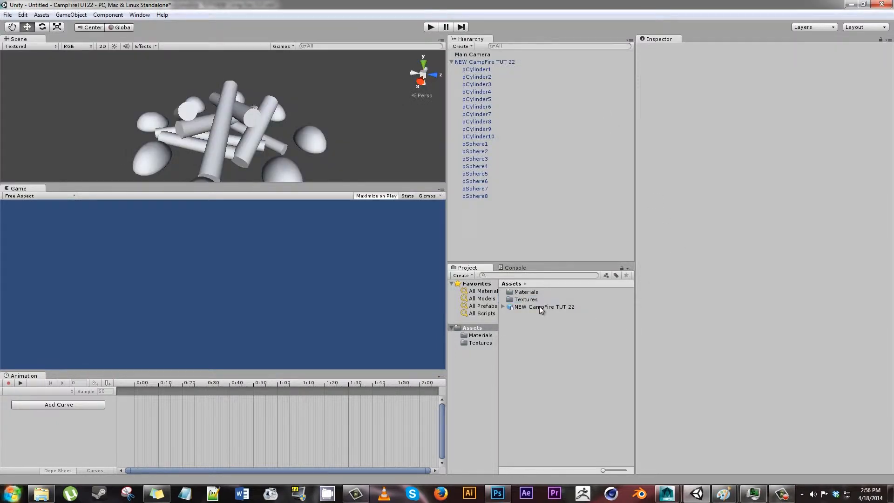
In the Materials folder, assign the NEW-Log-UV-Burn-2 image as the base texture of the NEW-Log-UV-Texture material
click(526, 306)
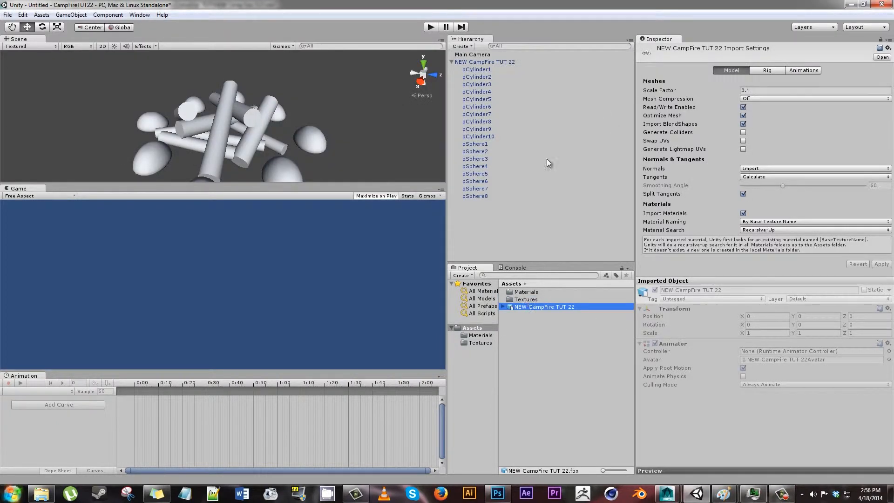
click(473, 70)
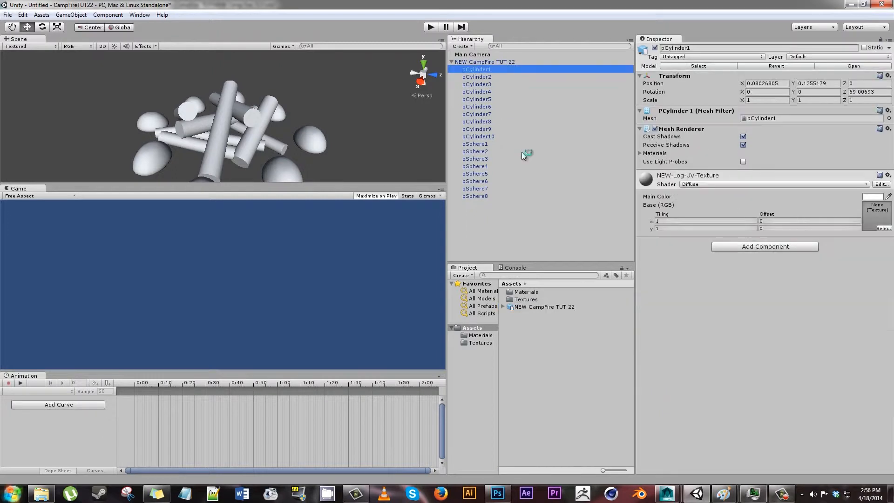
click(526, 292)
double_click(527, 292)
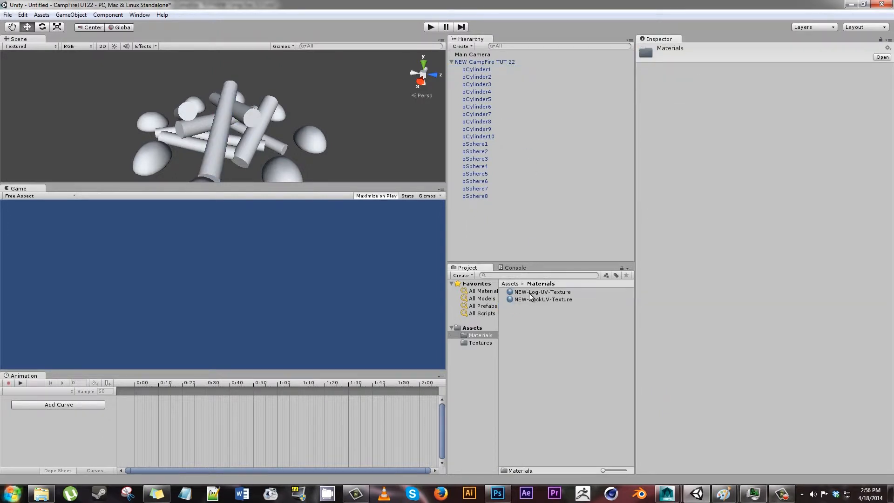
click(531, 292)
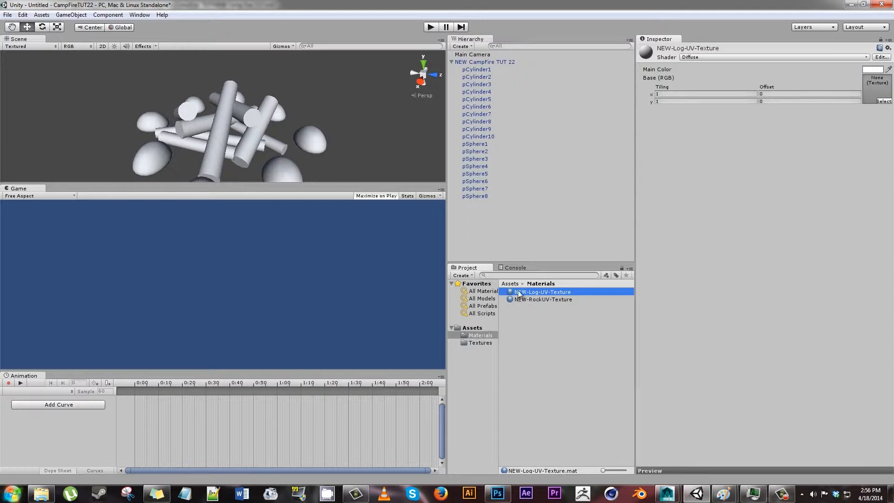
click(546, 301)
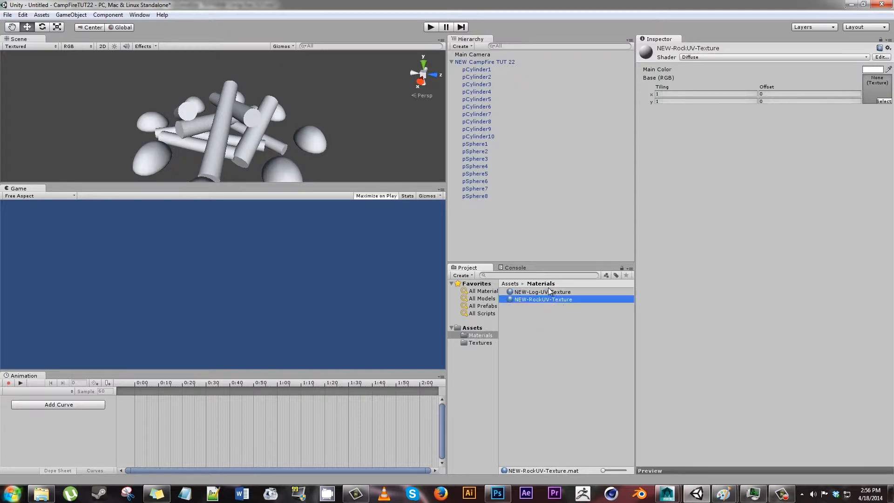
click(548, 292)
click(884, 102)
click(68, 52)
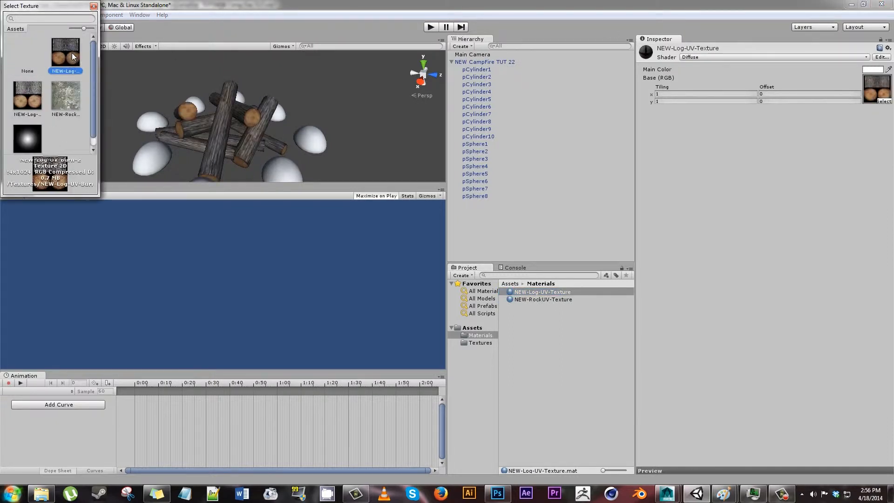
double_click(70, 56)
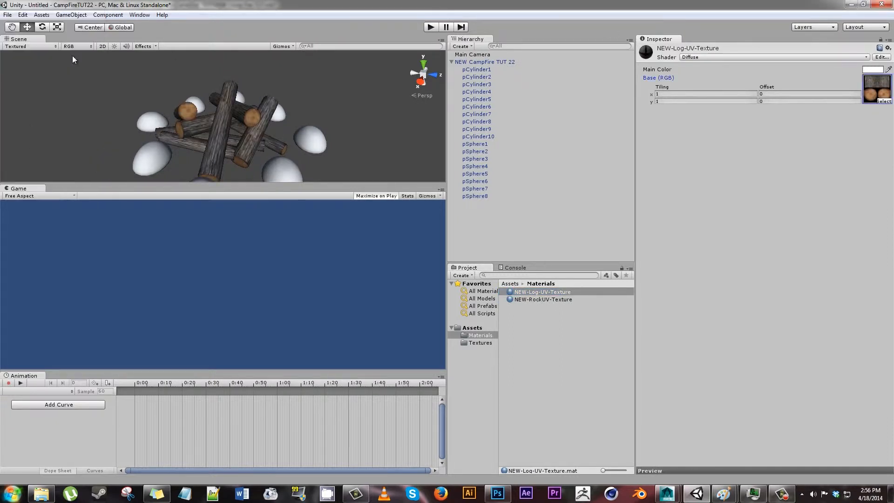
Assign the rock image as the base texture of the NEW-RockUV-Texture material and view the textured campfire from another angle
click(543, 298)
click(875, 102)
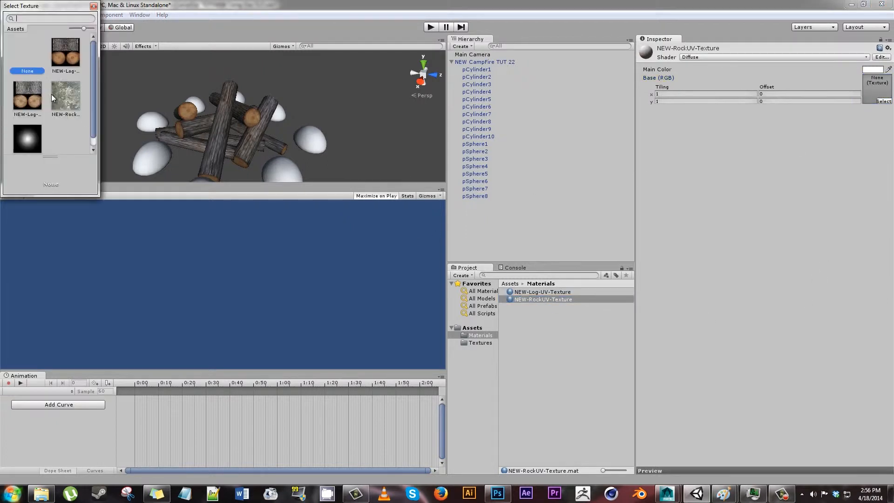
click(66, 95)
double_click(73, 94)
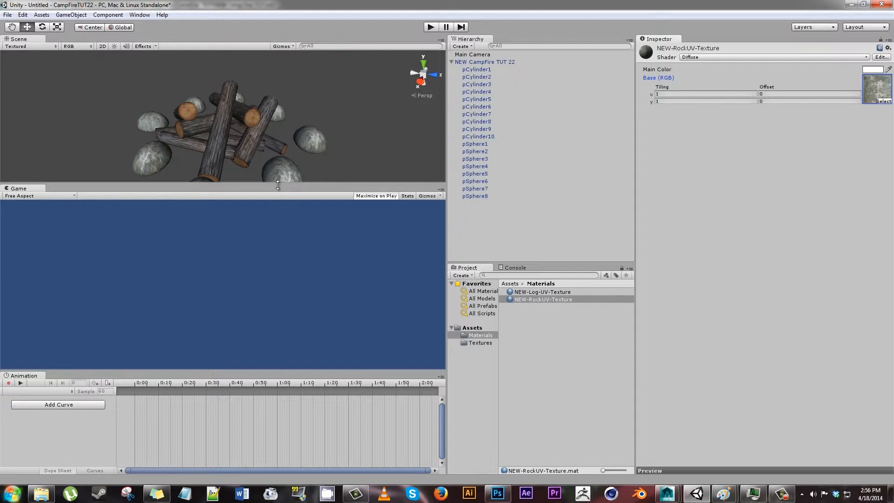
scroll(312, 126, down, 3)
alt+drag(312, 135, 355, 134)
scroll(355, 134, down, 2)
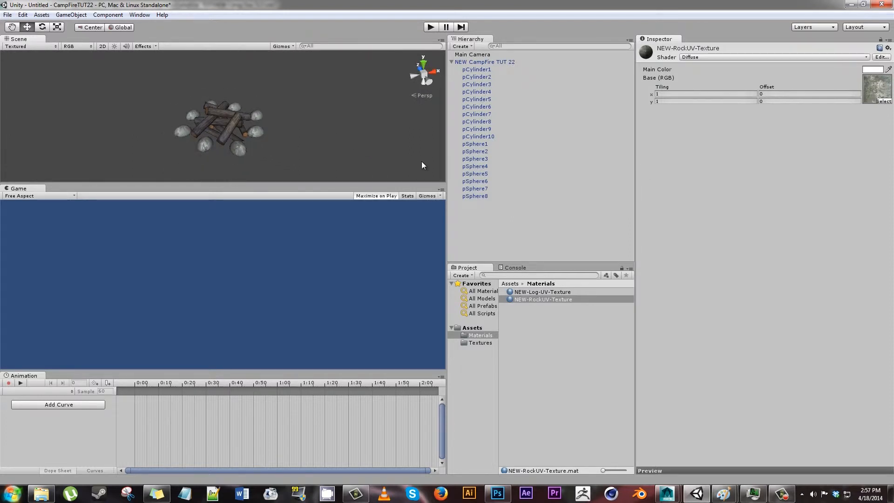
Collapse the NEW CampFire TUT 22 hierarchy and save the project
click(451, 62)
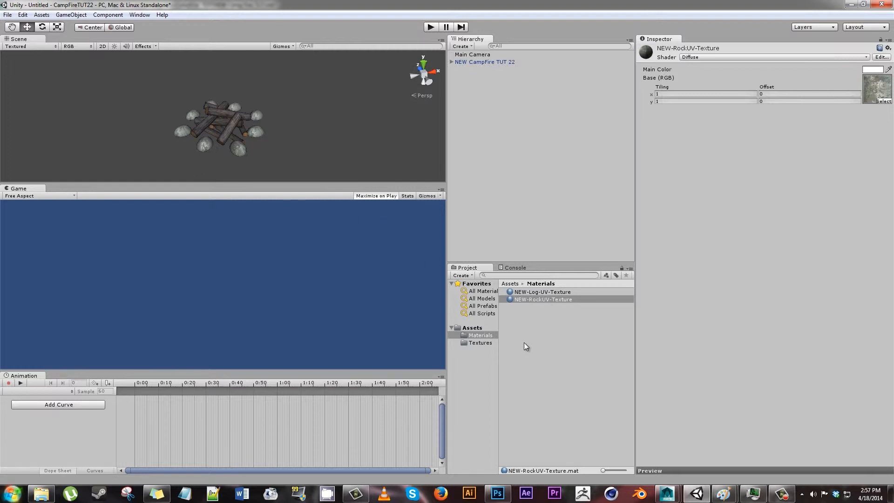
click(8, 15)
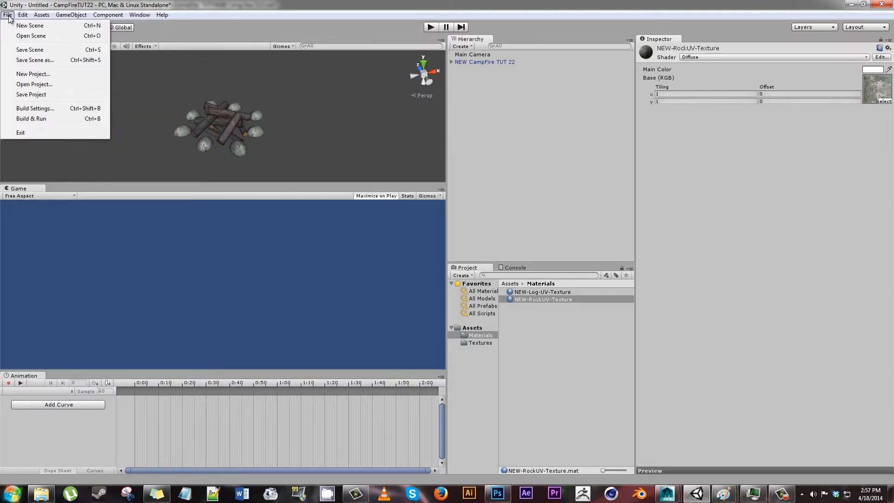
click(33, 94)
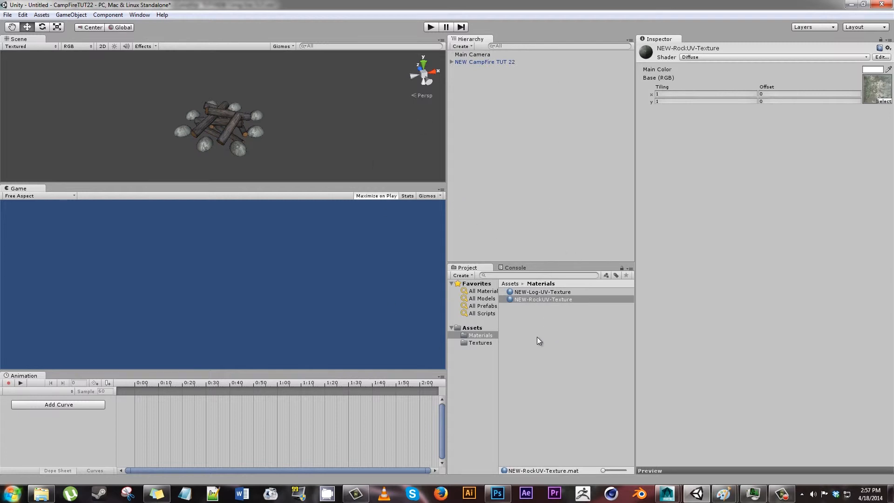
Return to the Assets folder and inspect the NEW CampFire TUT 22 scene object, leaving nothing selected
click(472, 328)
click(465, 62)
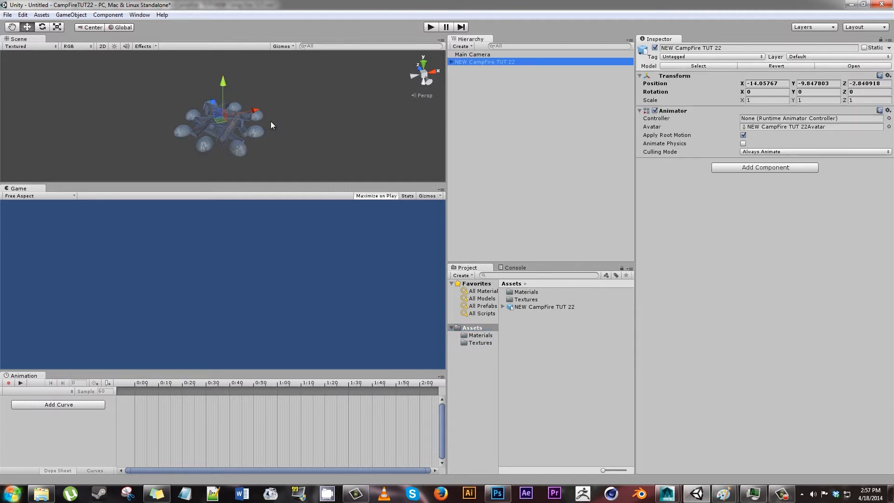
click(306, 156)
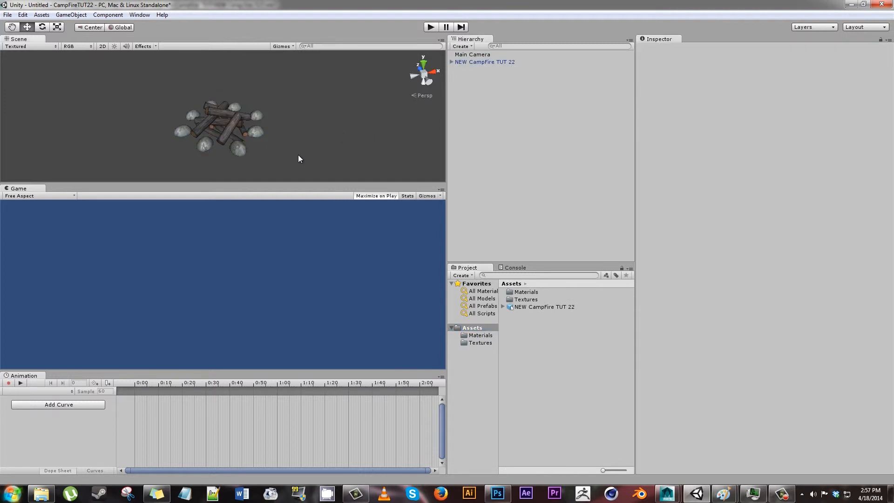